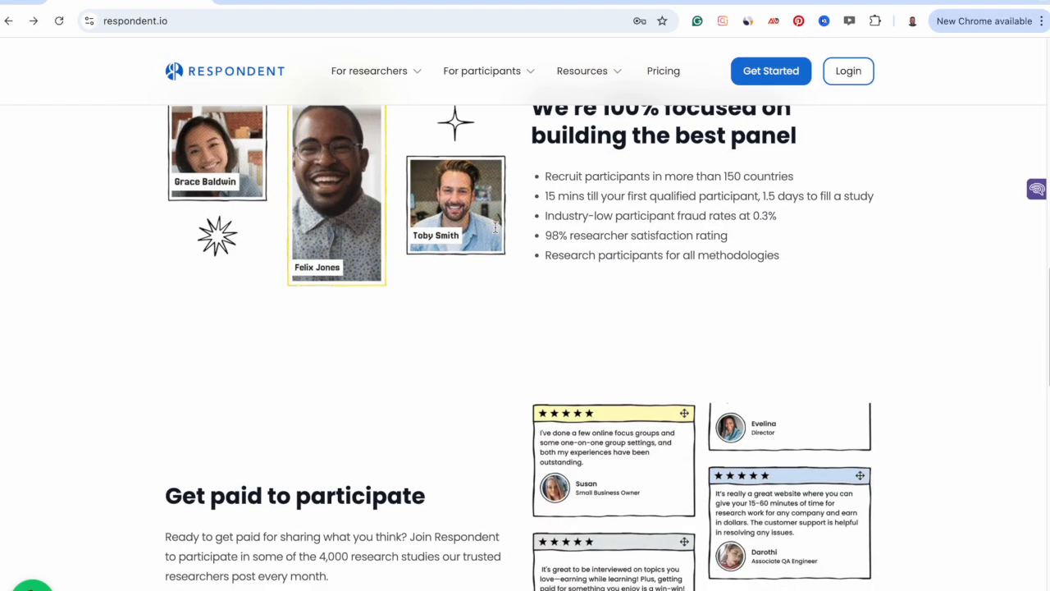
Look over the Respondent homepage, then go to the Create an account page via Get Started
scroll(496, 232, down, 6)
scroll(497, 233, down, 9)
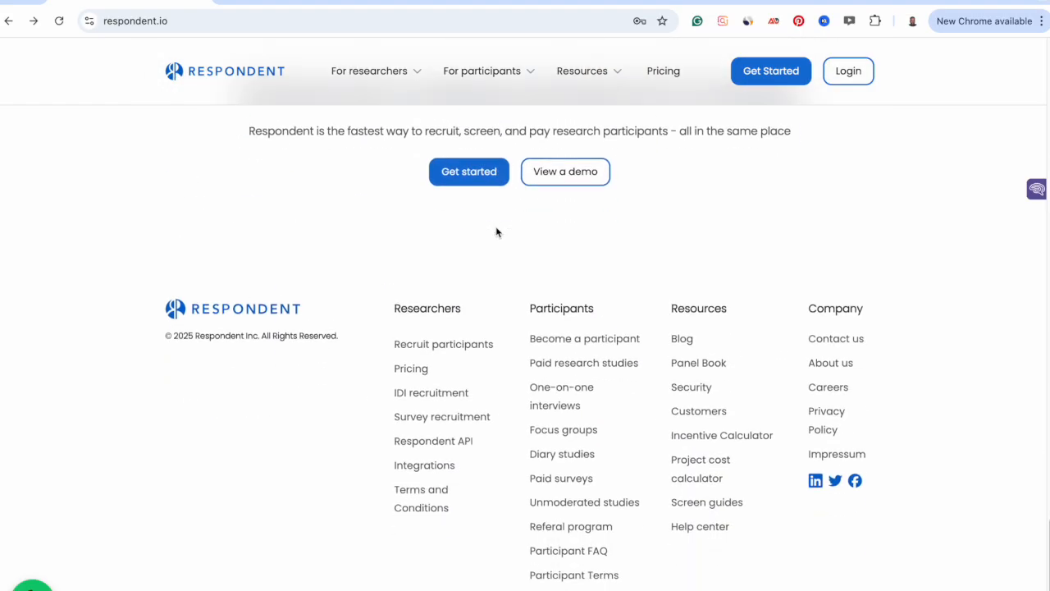
scroll(497, 232, up, 10)
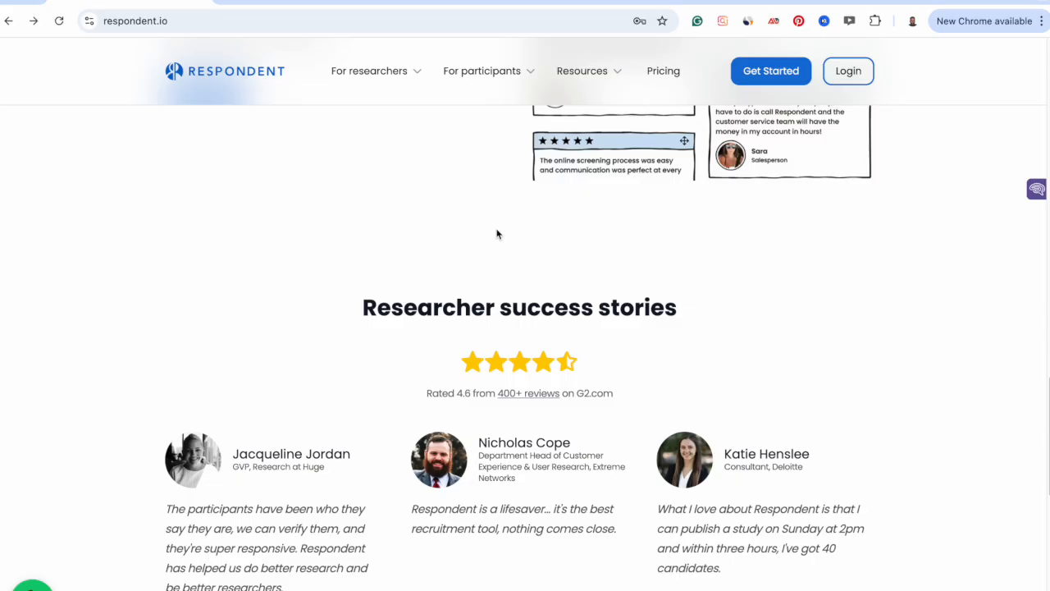
scroll(496, 235, up, 8)
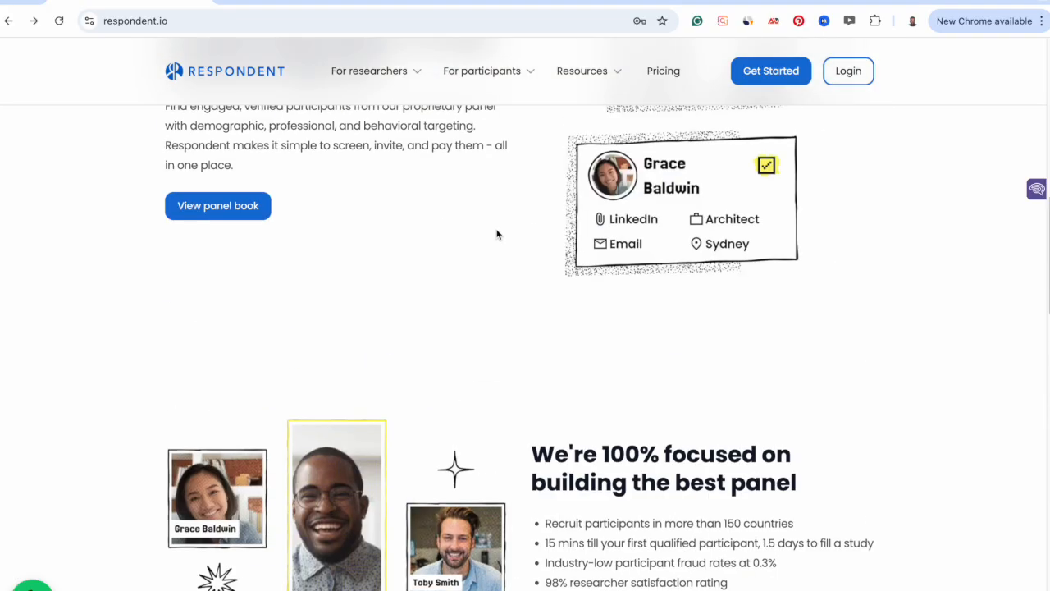
scroll(496, 234, up, 4)
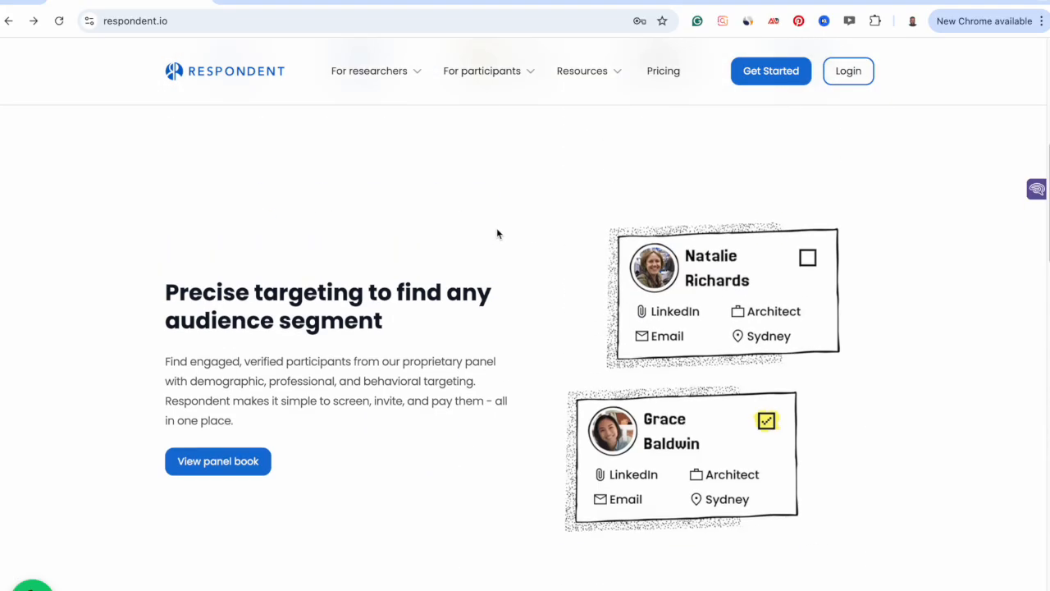
scroll(497, 233, up, 1)
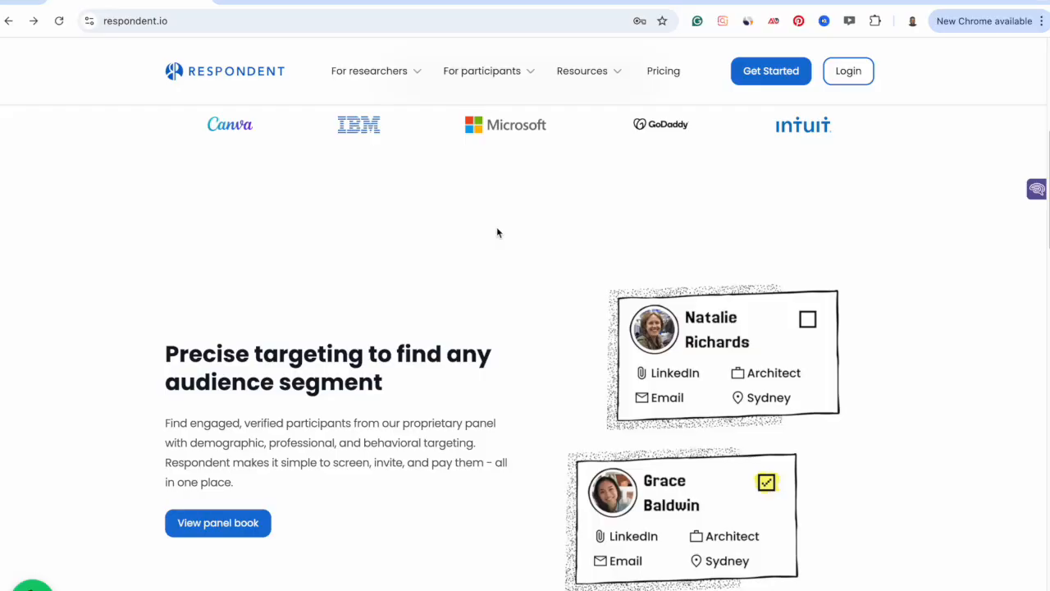
scroll(497, 233, up, 5)
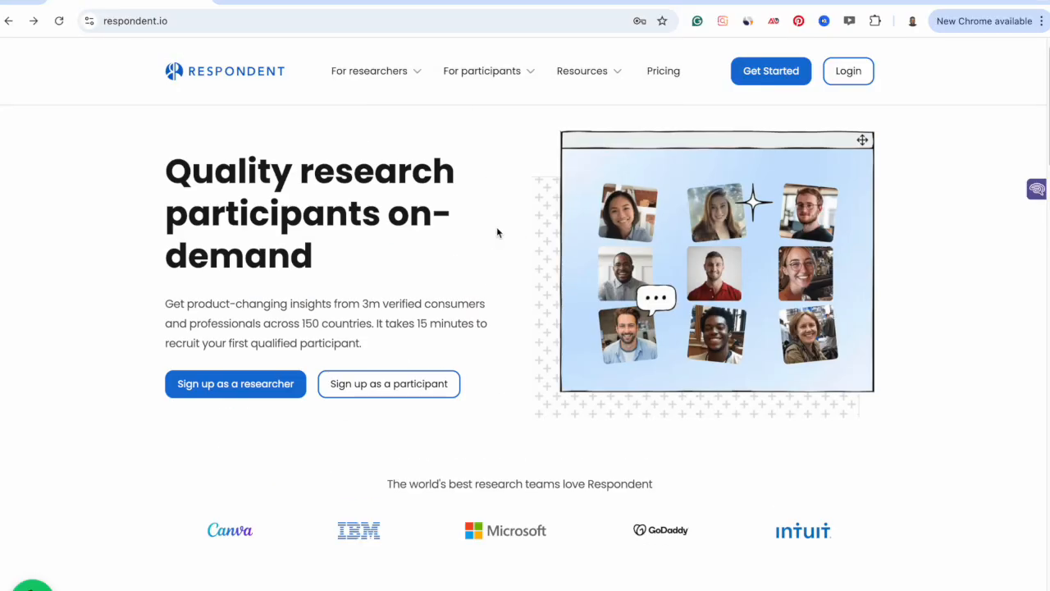
scroll(497, 233, up, 1)
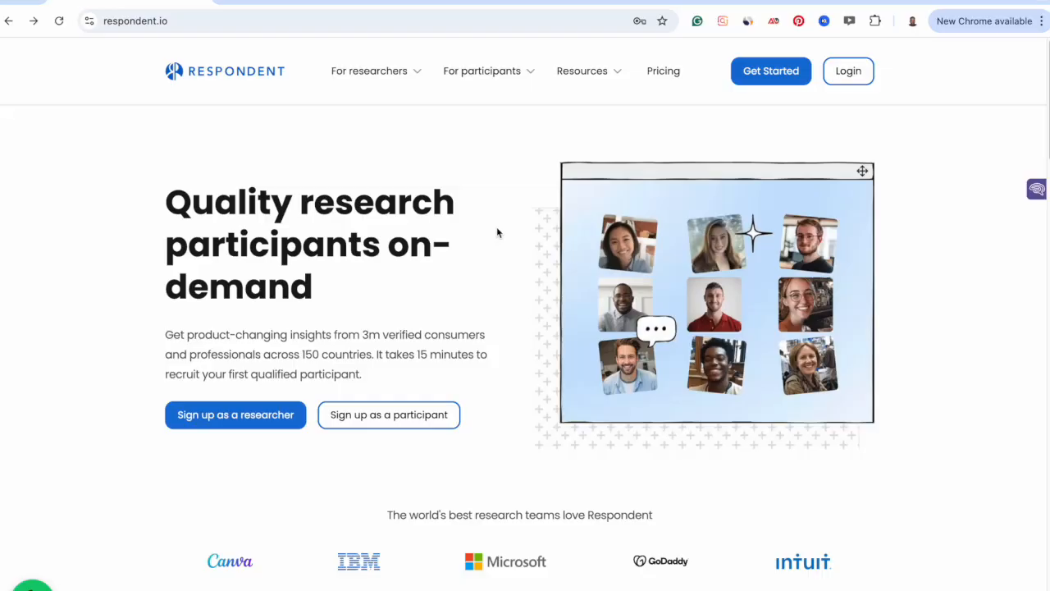
scroll(497, 238, down, 15)
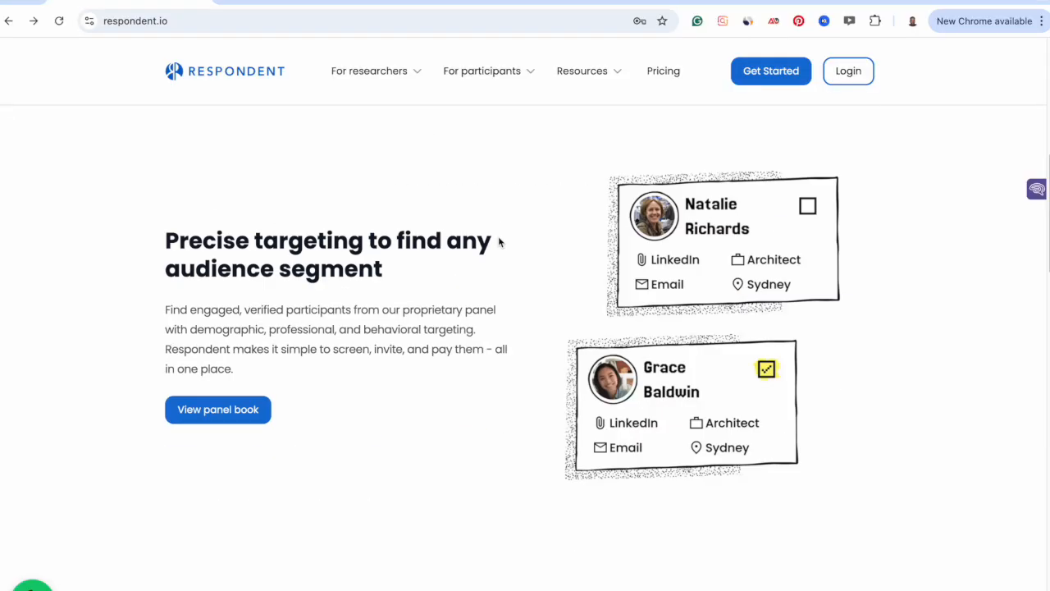
scroll(526, 248, down, 15)
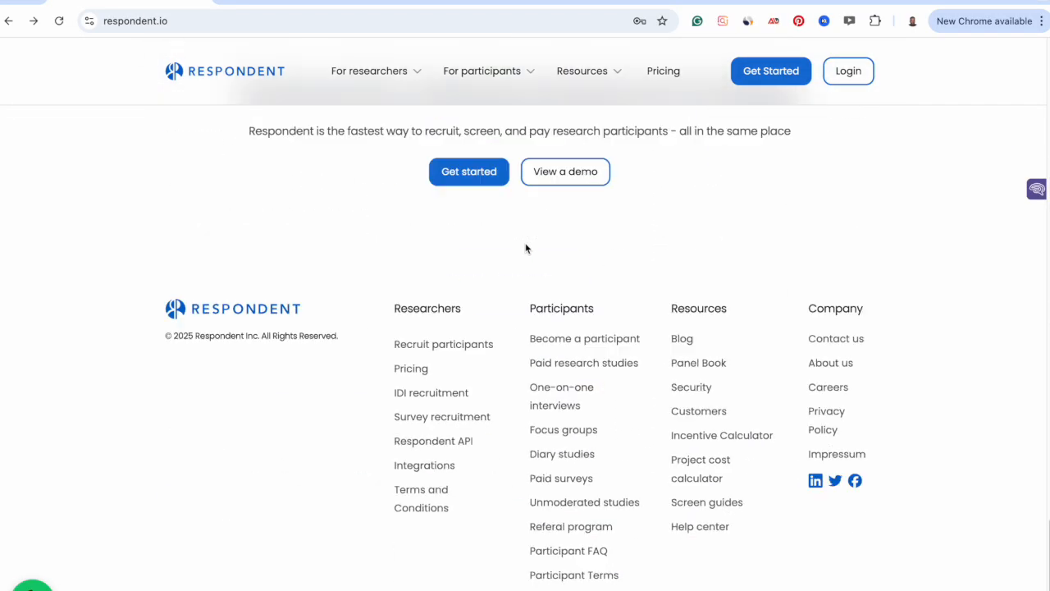
scroll(526, 248, up, 20)
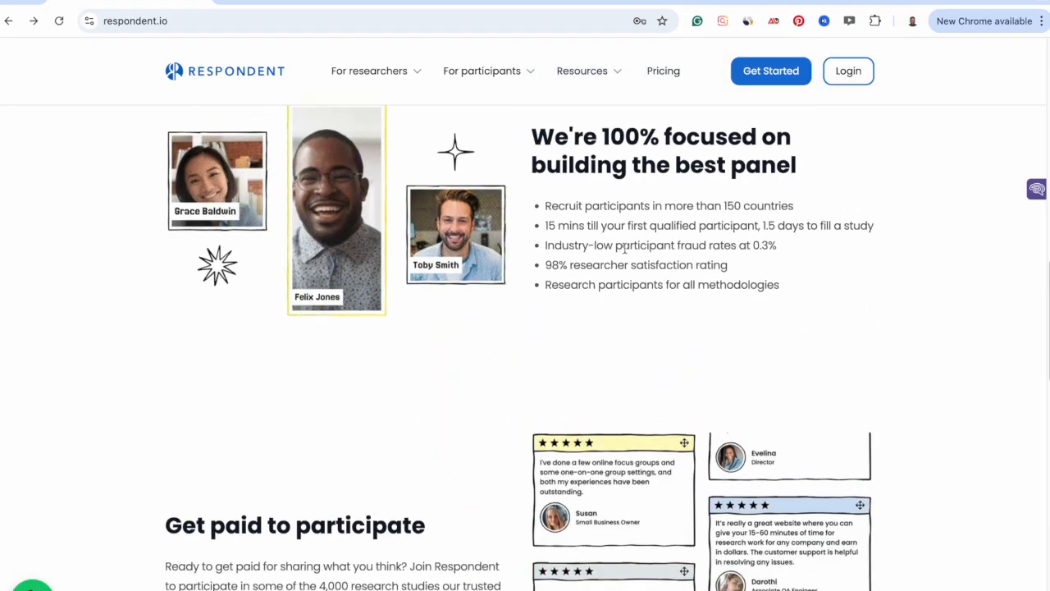
scroll(633, 259, up, 2)
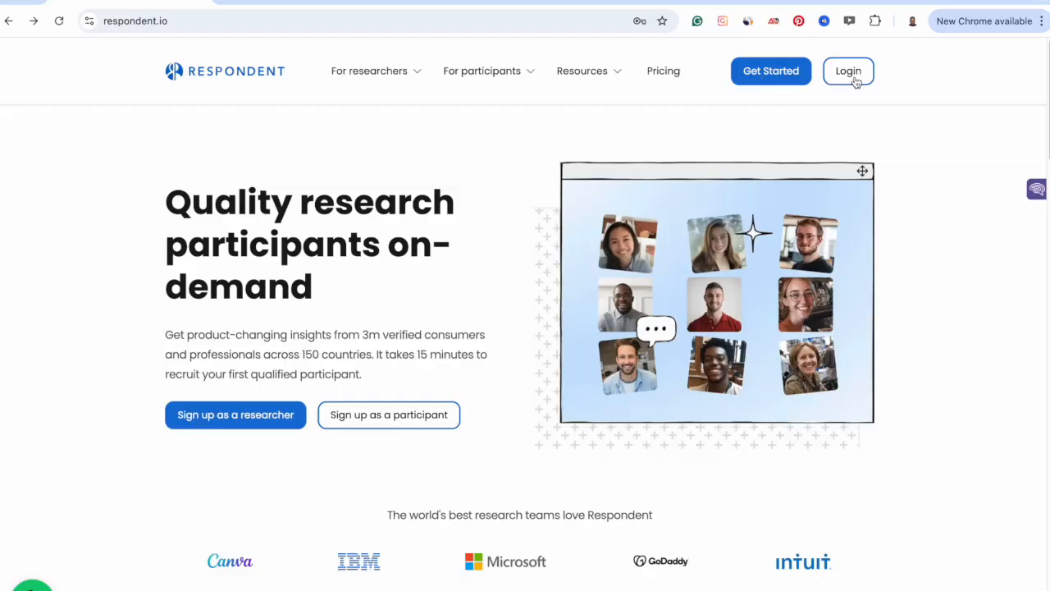
click(755, 81)
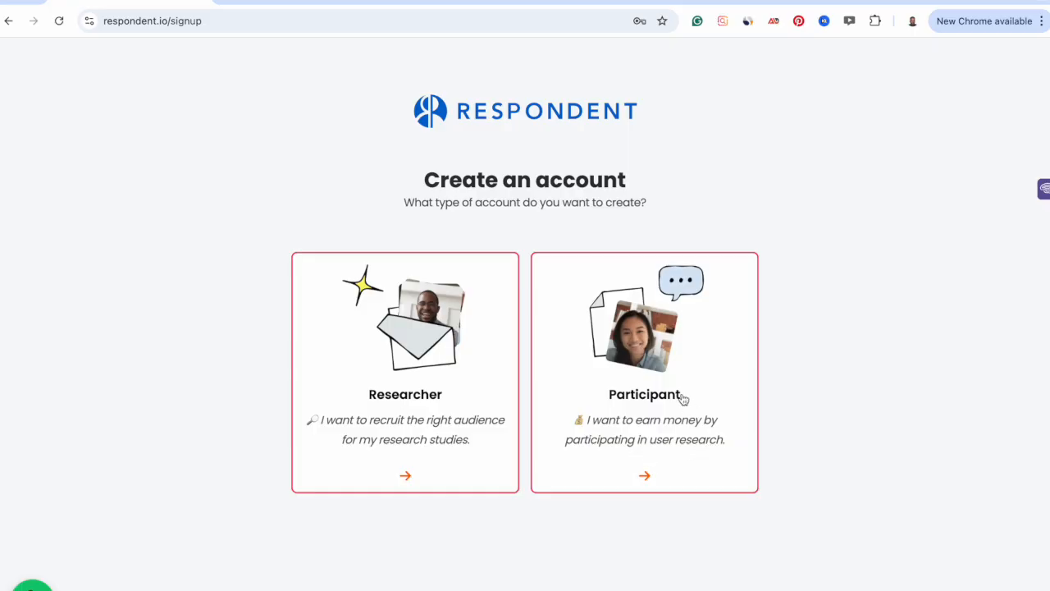
Choose the Participant account type and enter the participant's first and last name
click(630, 383)
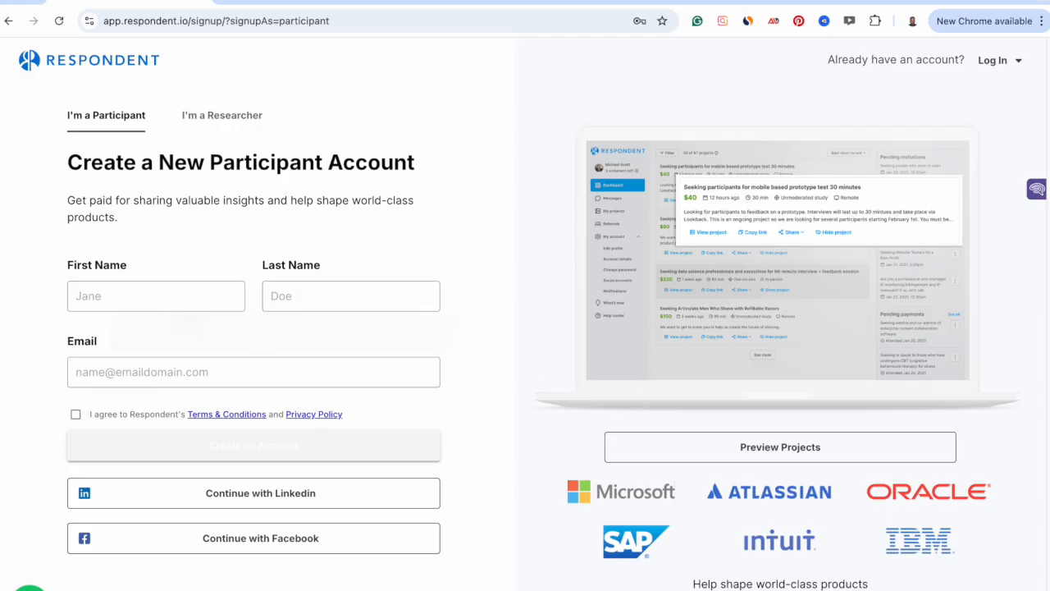
click(174, 300)
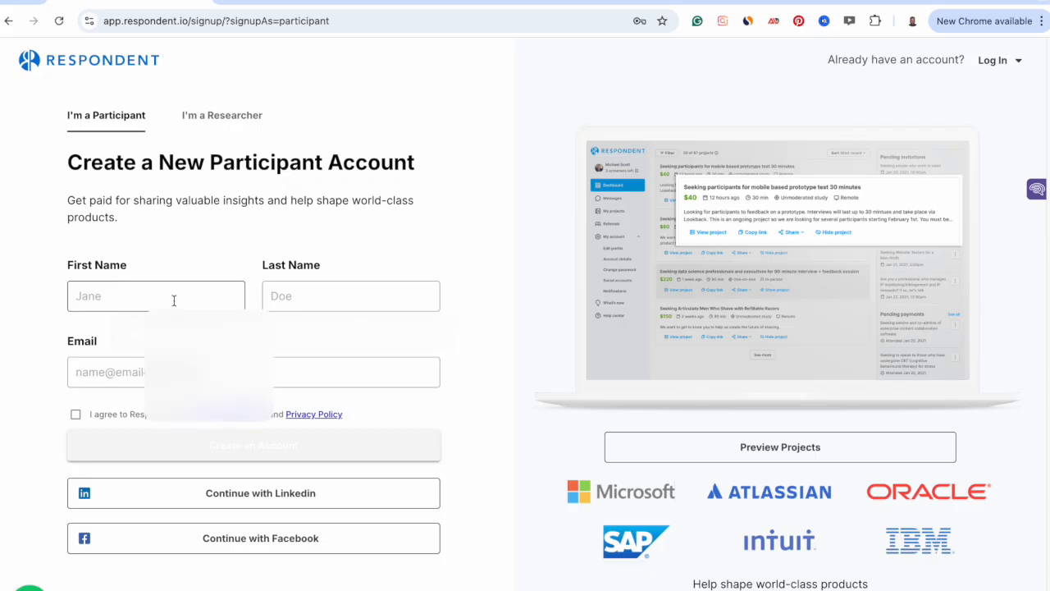
click(174, 301)
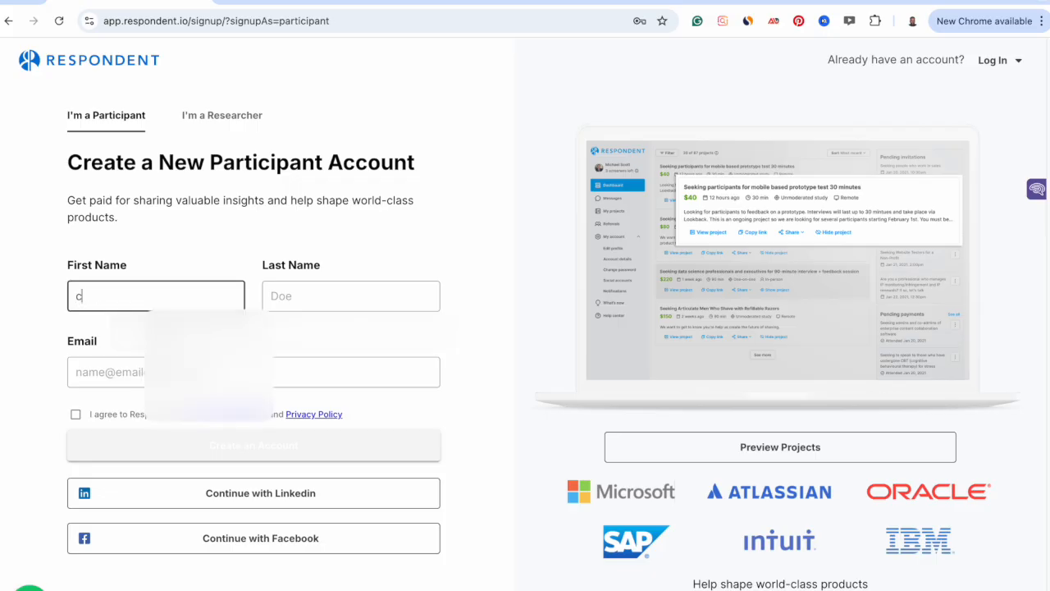
click(301, 295)
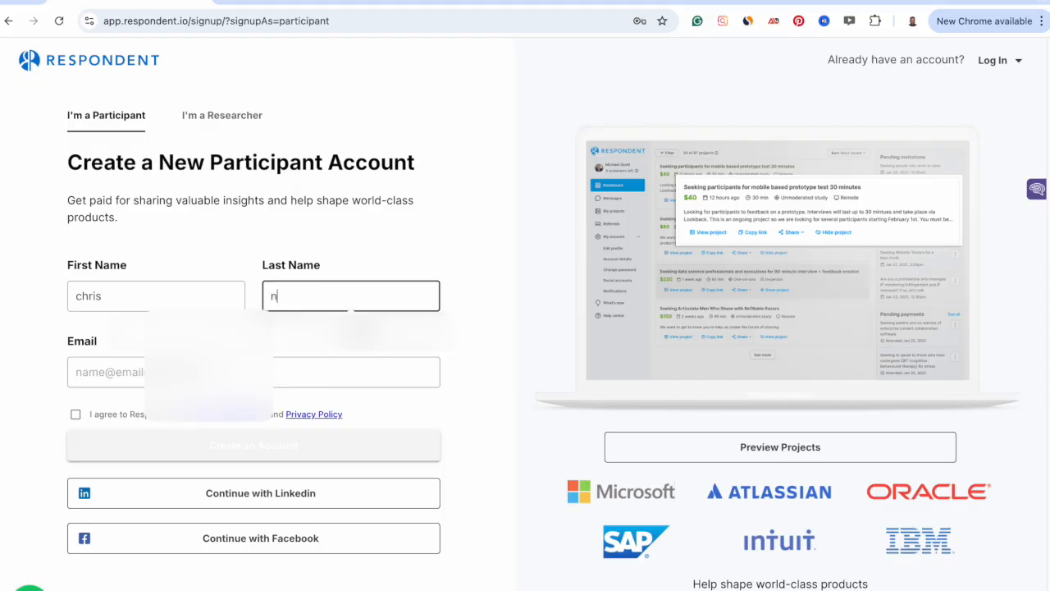
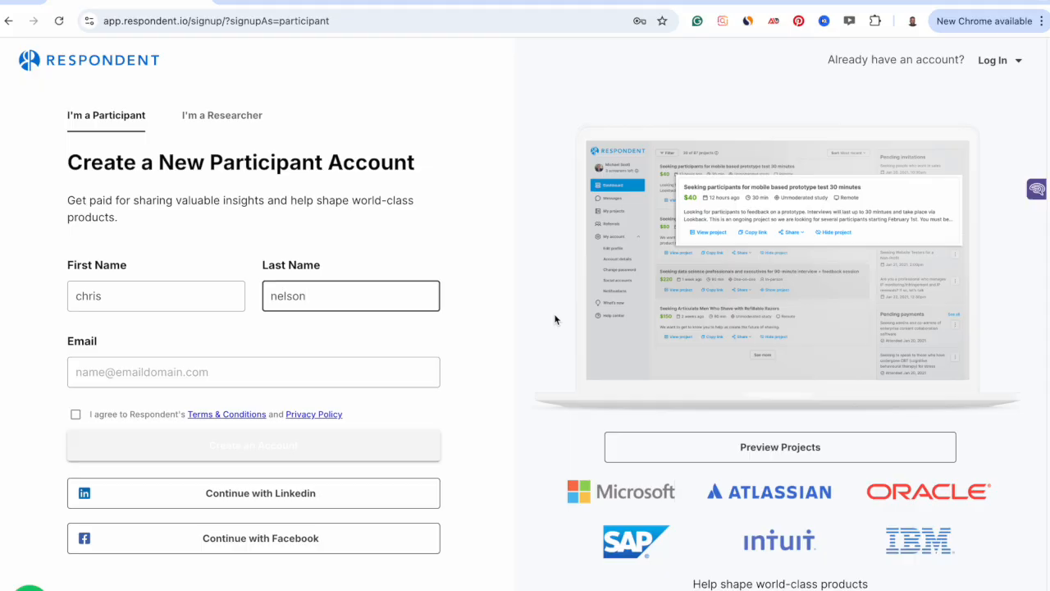
Open the test mailbox's inbox in Hostinger Webmail and copy the mailbox address
click(302, 2)
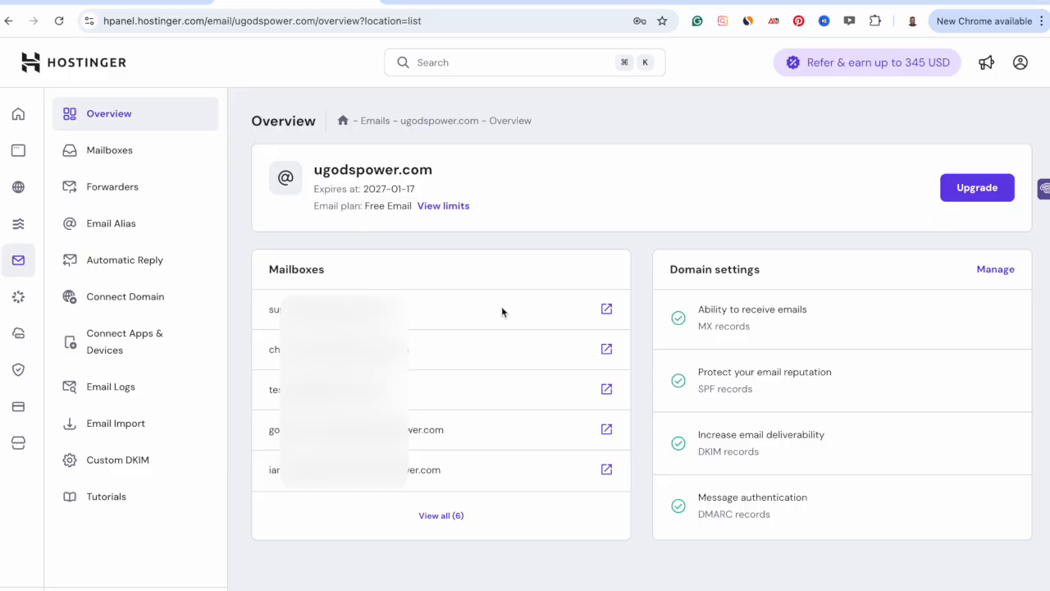
click(607, 390)
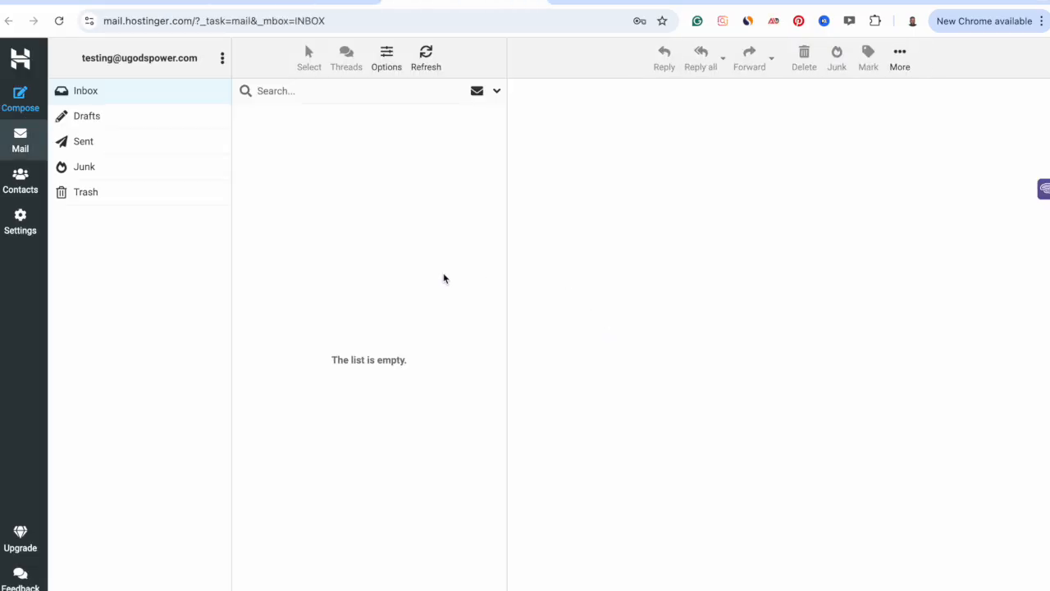
drag(83, 57, 195, 57)
key(ctrl+c)
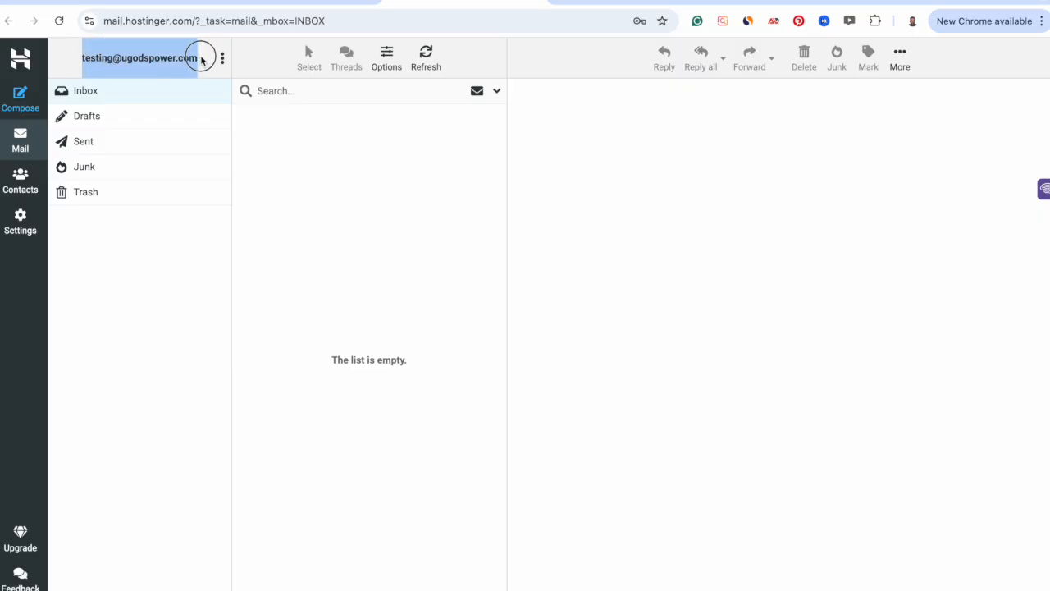
right_click(190, 54)
click(202, 83)
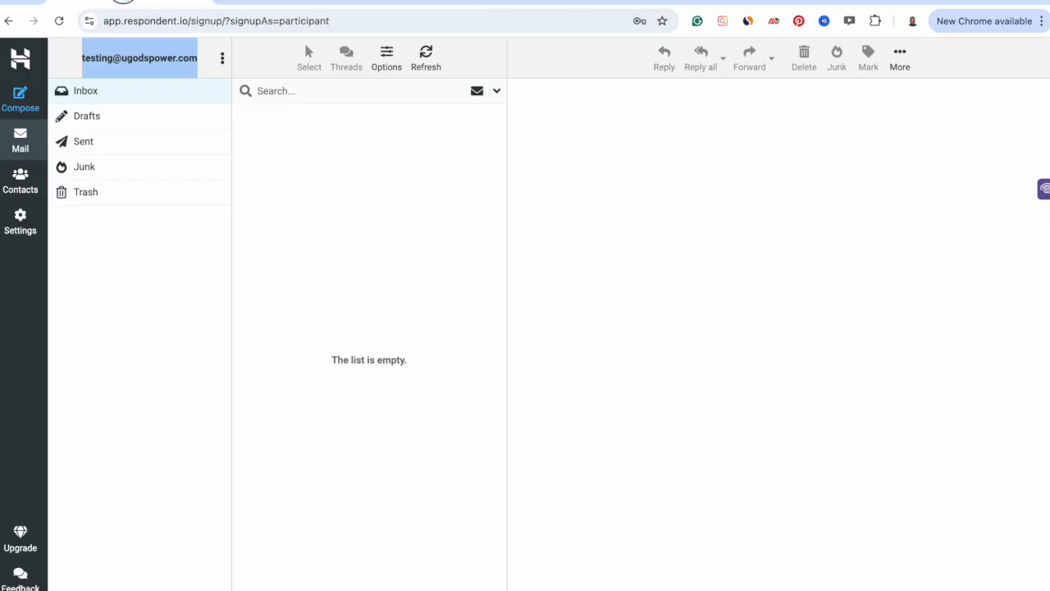
Paste the mailbox address into Email, accept the terms, and create the participant account
click(192, 3)
click(238, 374)
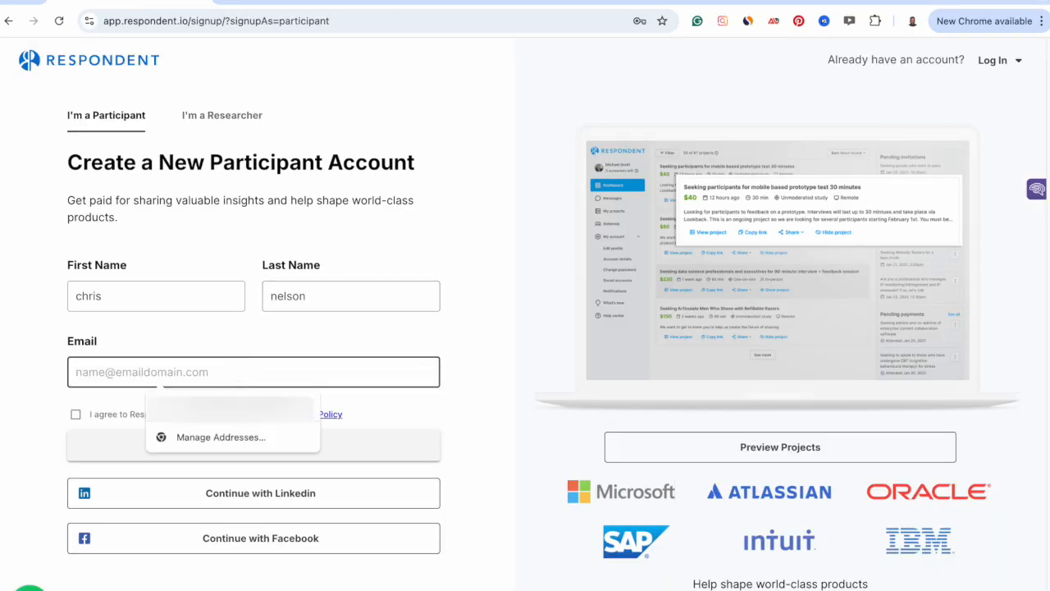
right_click(238, 375)
click(270, 469)
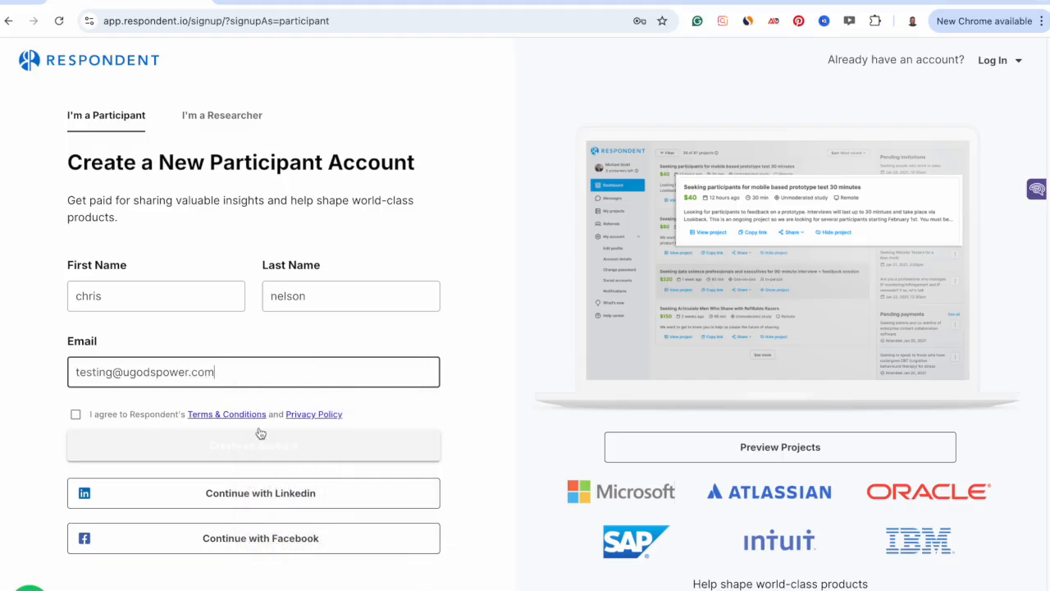
click(76, 415)
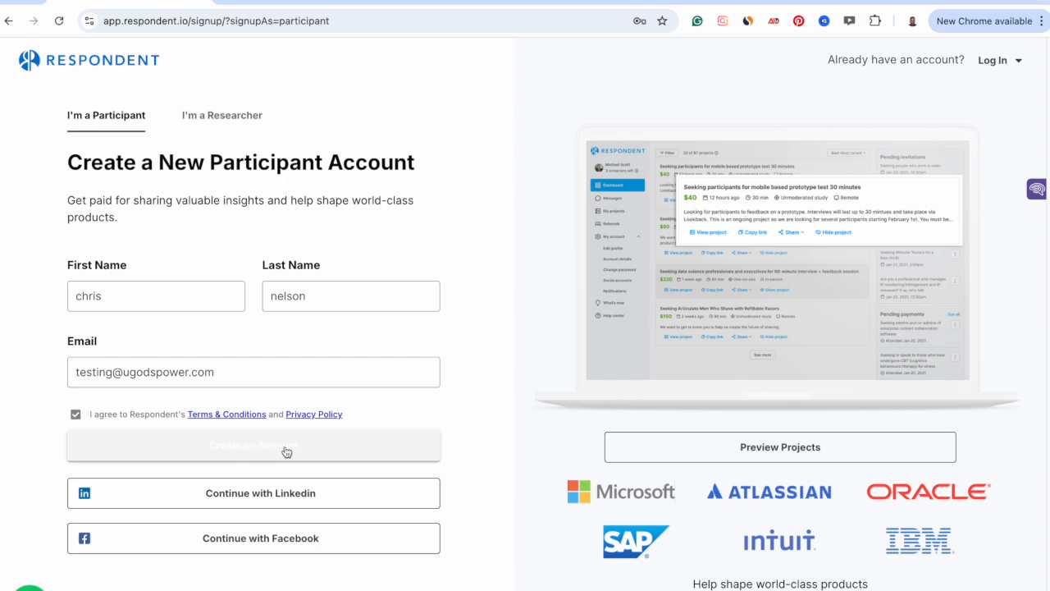
click(234, 451)
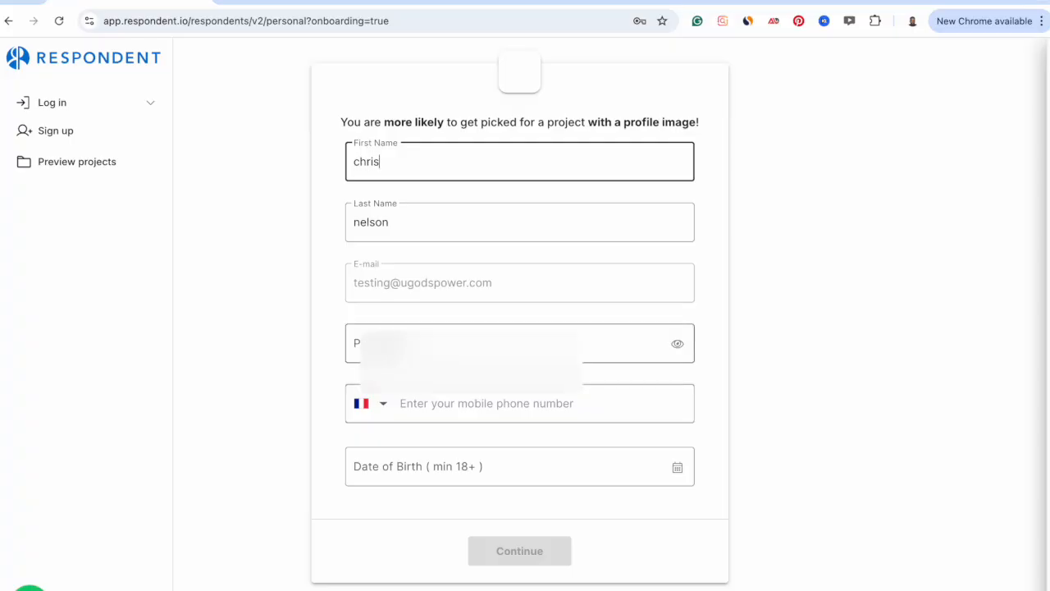
Fill in a browser-suggested strong password and keep the phone country code on United States
click(379, 351)
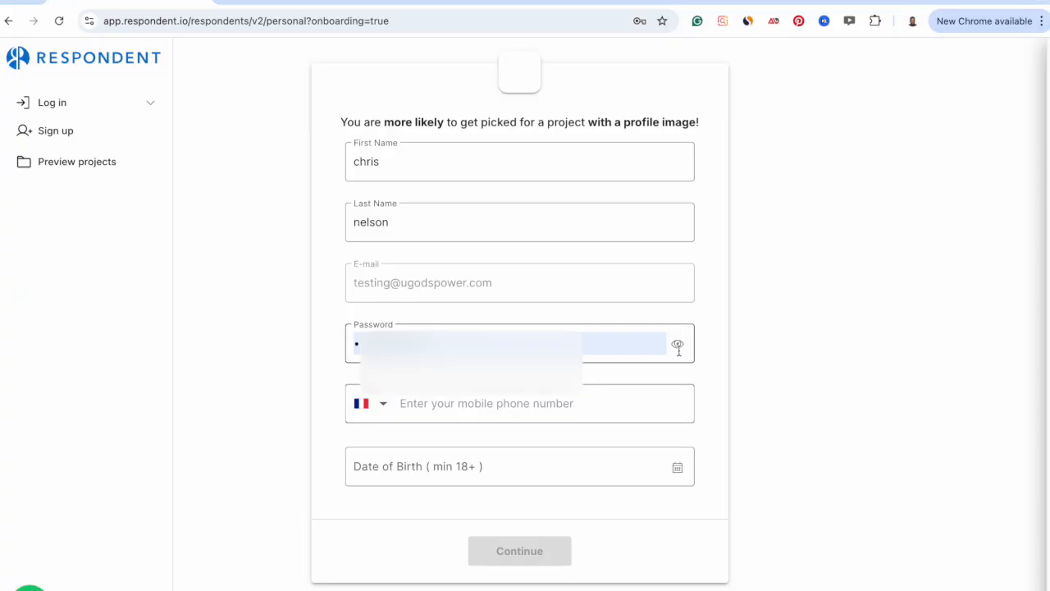
click(410, 365)
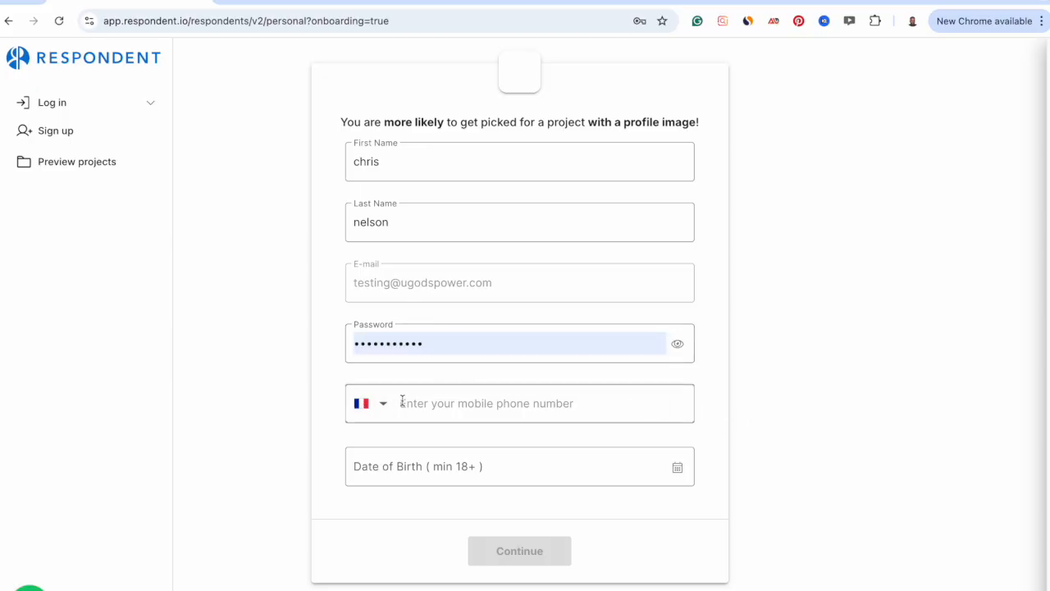
click(389, 408)
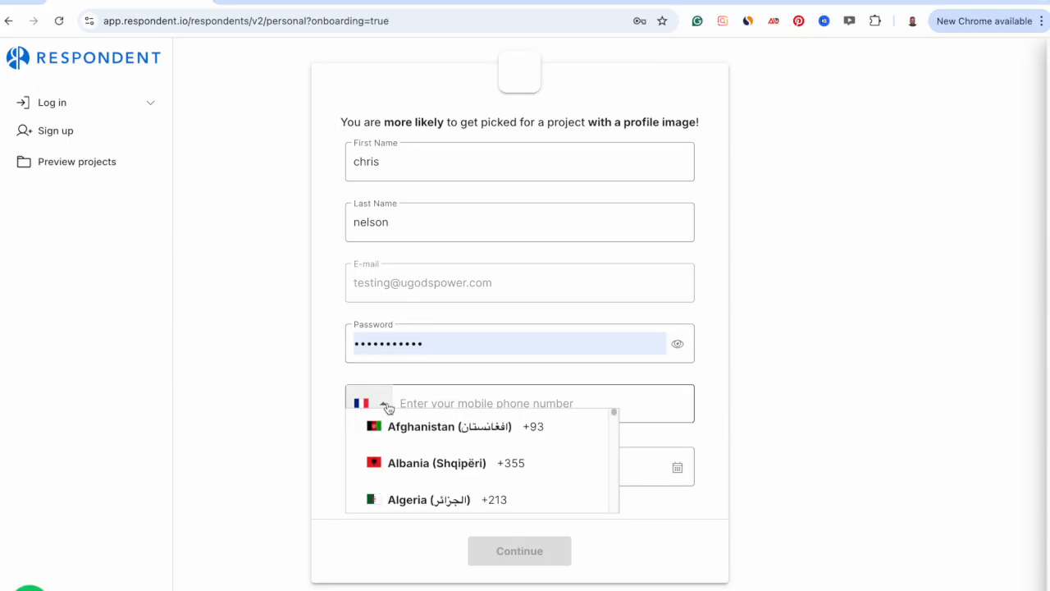
scroll(534, 484, down, 3)
scroll(517, 469, down, 15)
scroll(517, 469, down, 15)
scroll(517, 469, down, 15)
scroll(517, 468, up, 5)
scroll(517, 468, down, 15)
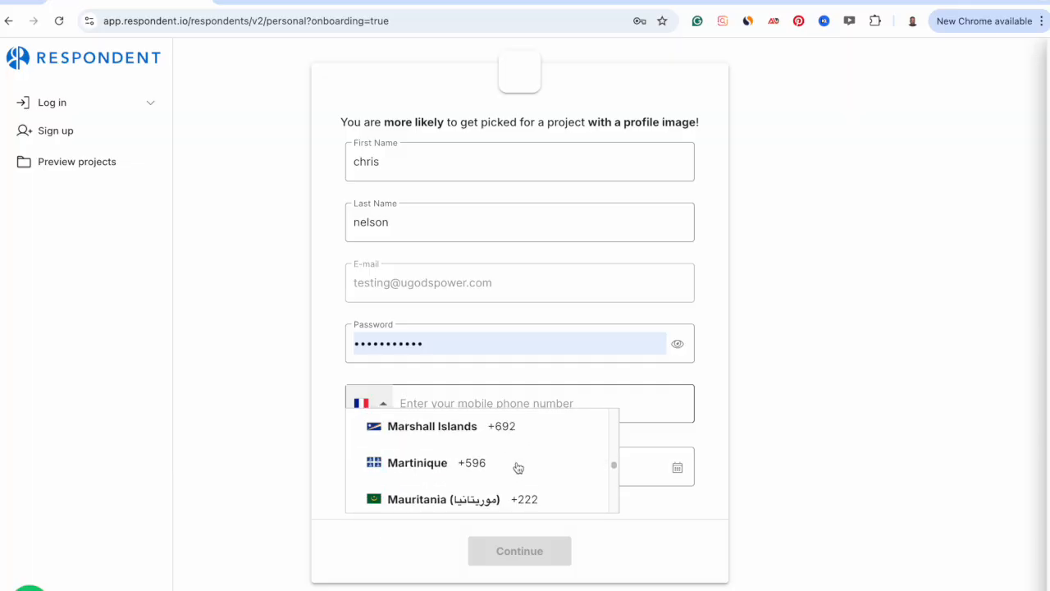
scroll(519, 467, down, 20)
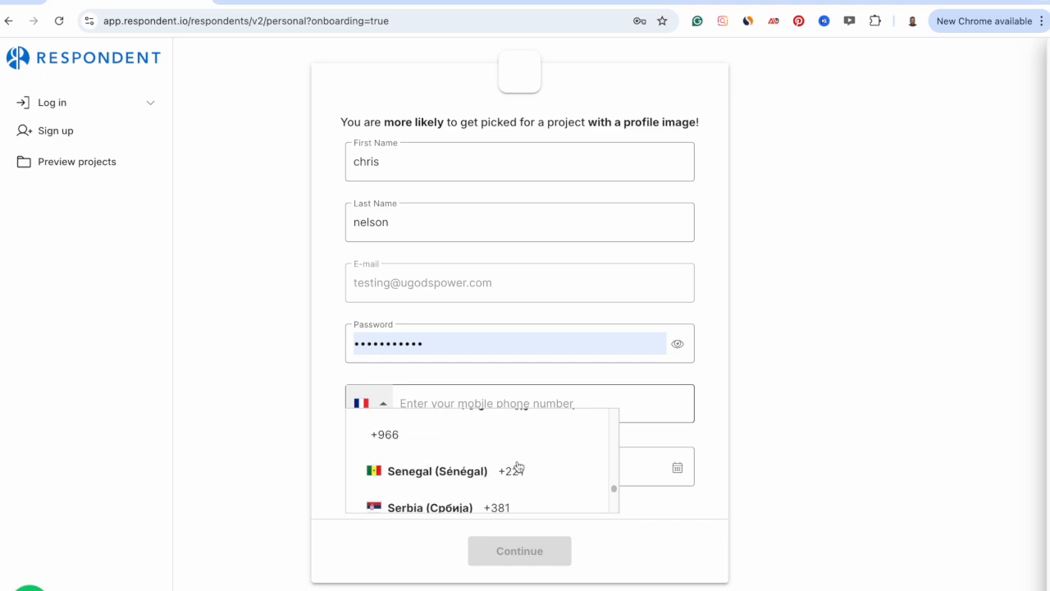
scroll(519, 467, down, 5)
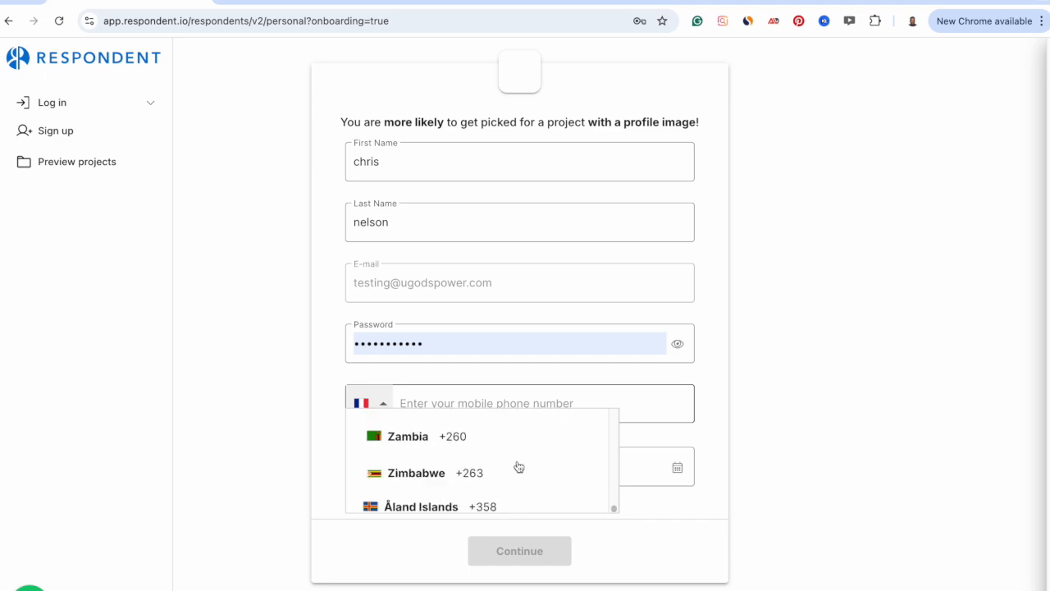
click(441, 413)
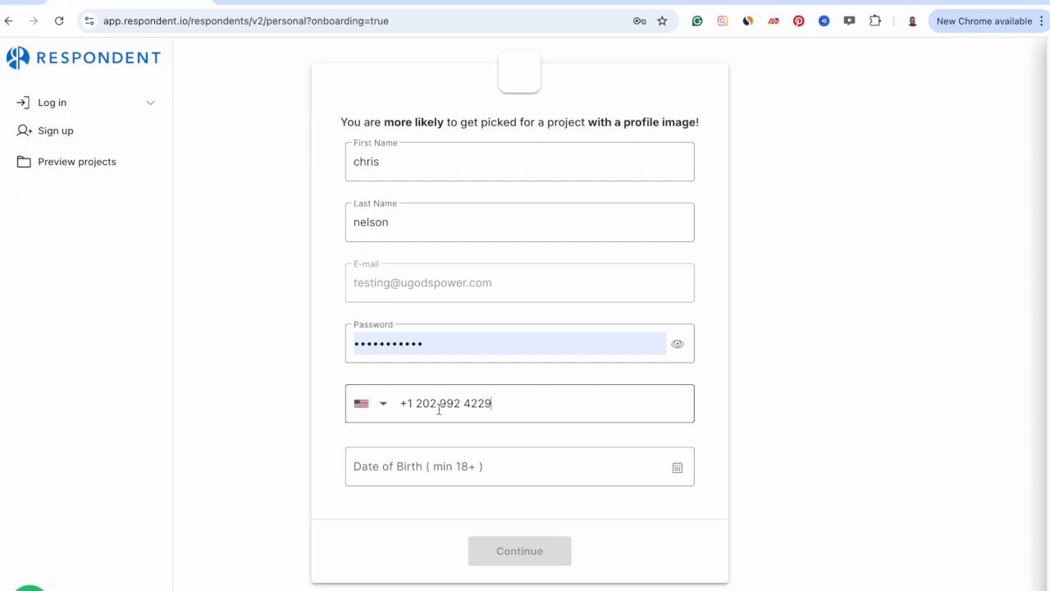
Enter 11 December 1991 as the date of birth and submit the personal details
click(373, 468)
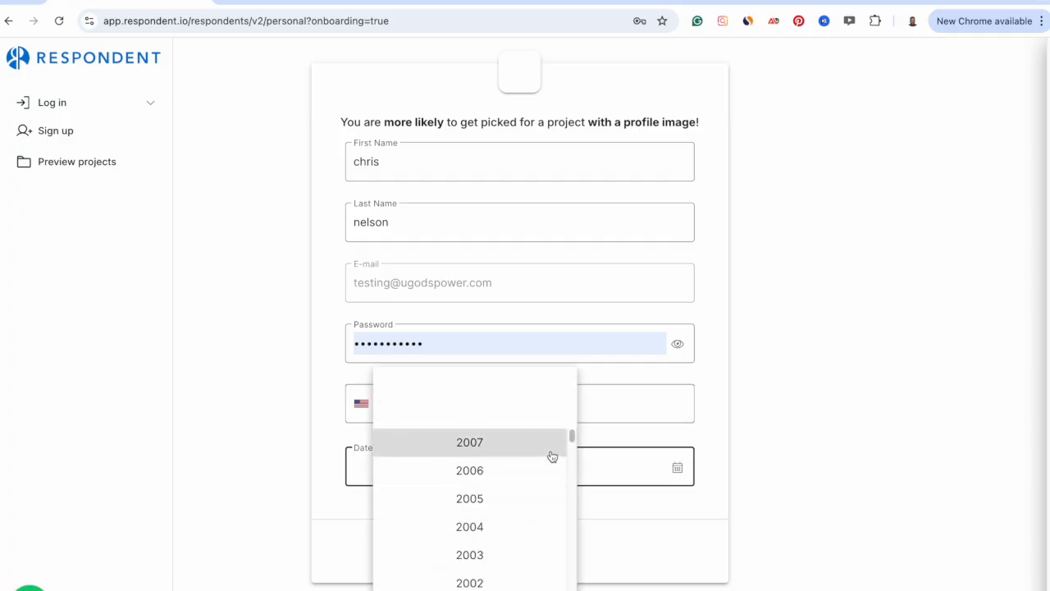
scroll(512, 530, down, 5)
click(512, 531)
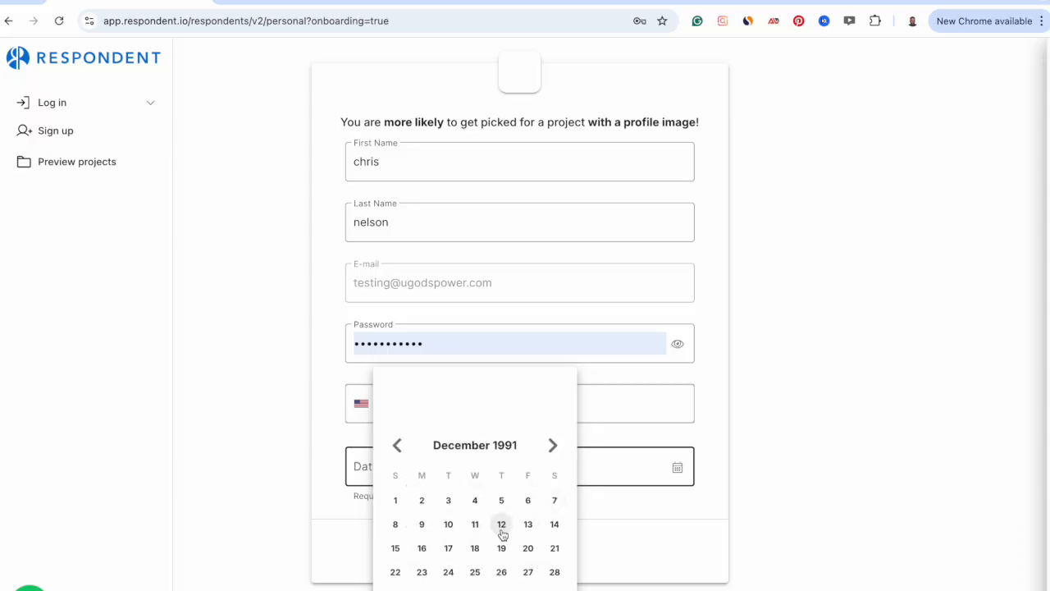
click(477, 526)
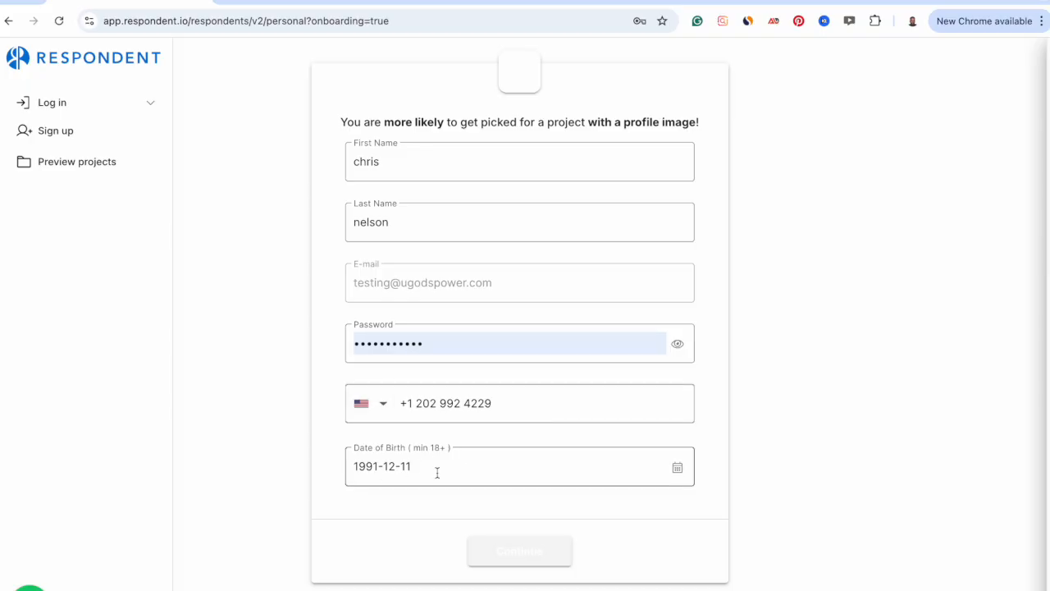
click(538, 558)
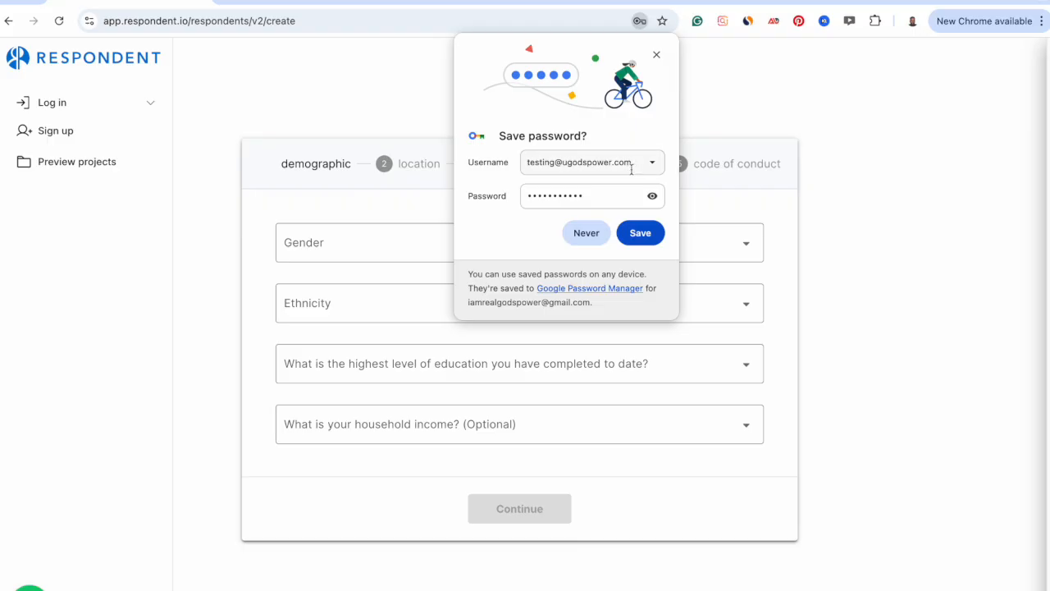
Save the password in Chrome, then set gender to Male and ethnicity to Black or African American
click(640, 234)
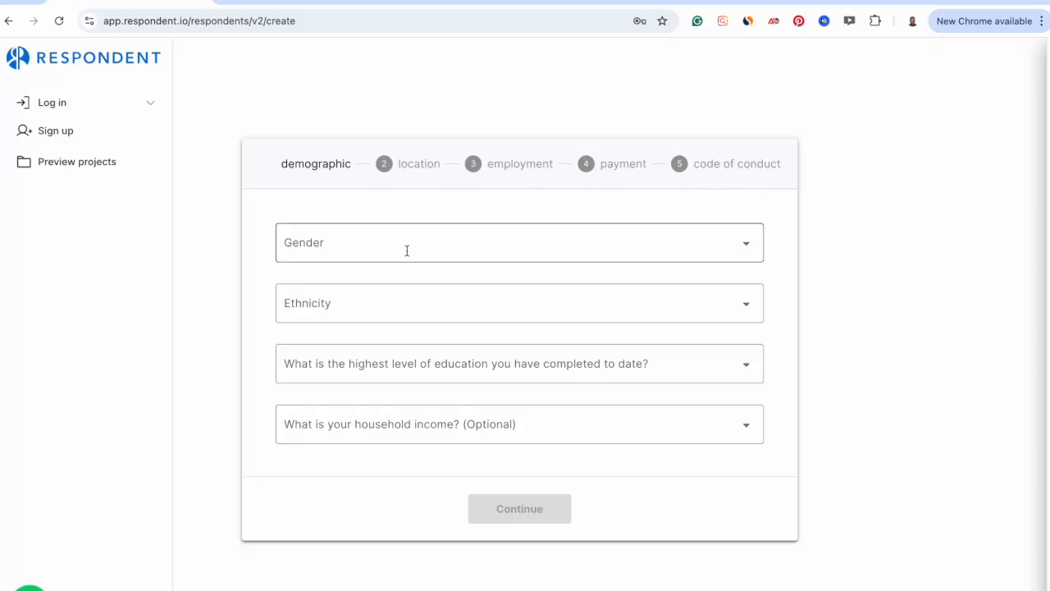
click(440, 249)
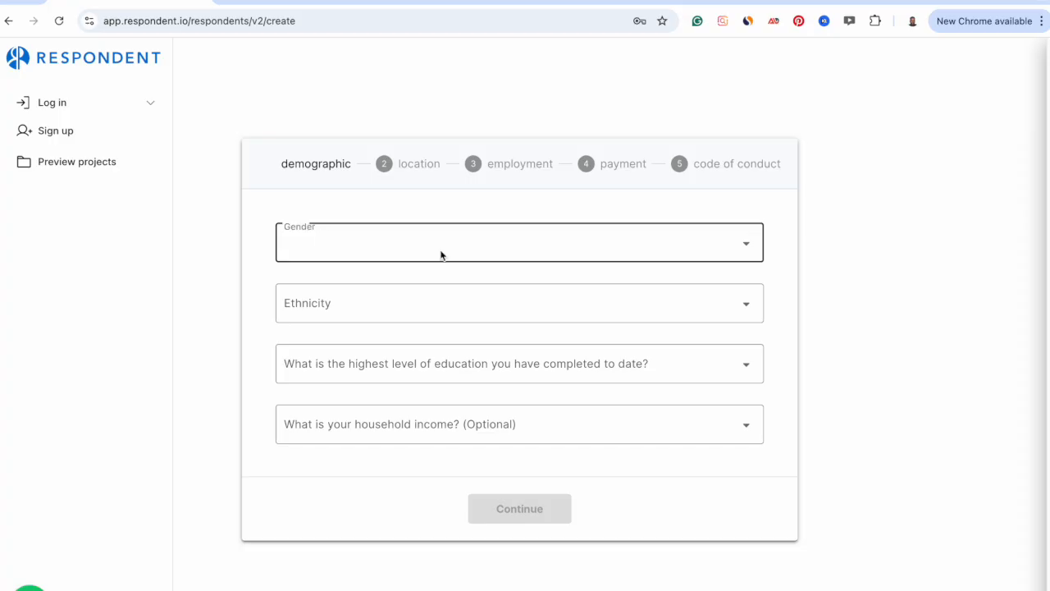
click(416, 257)
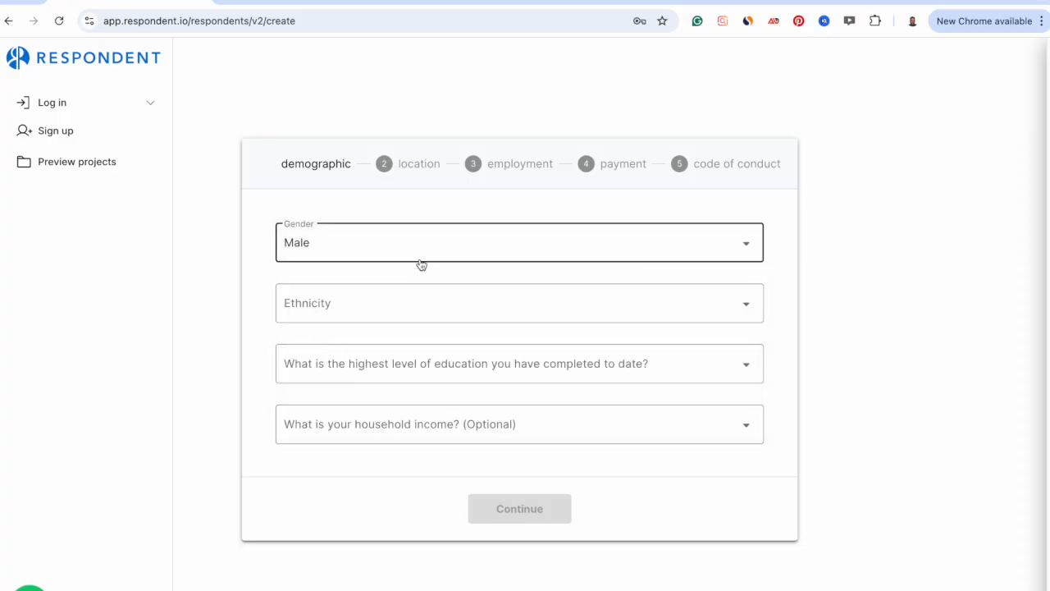
click(423, 302)
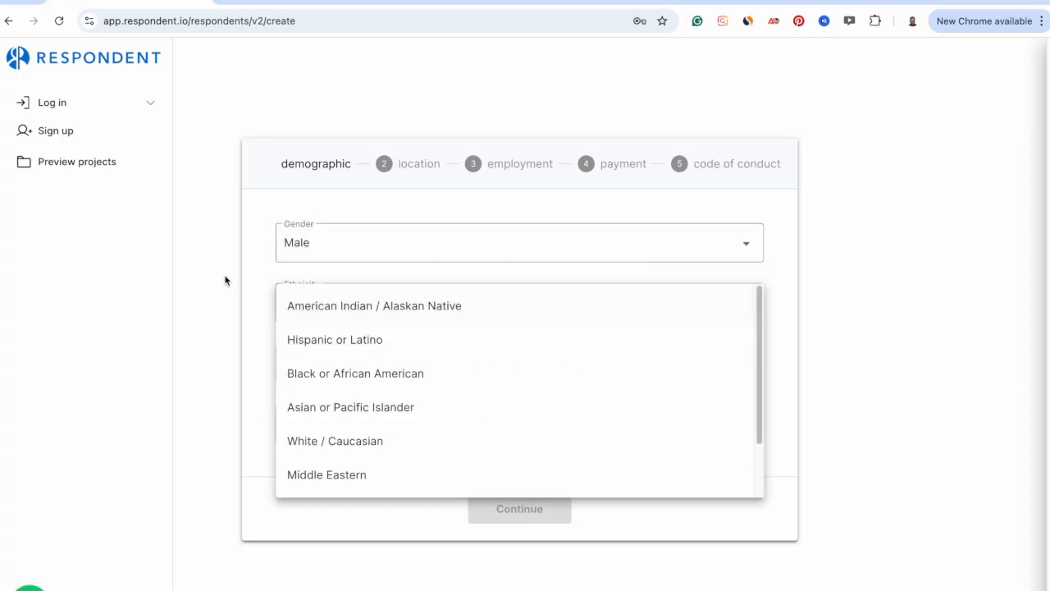
click(257, 277)
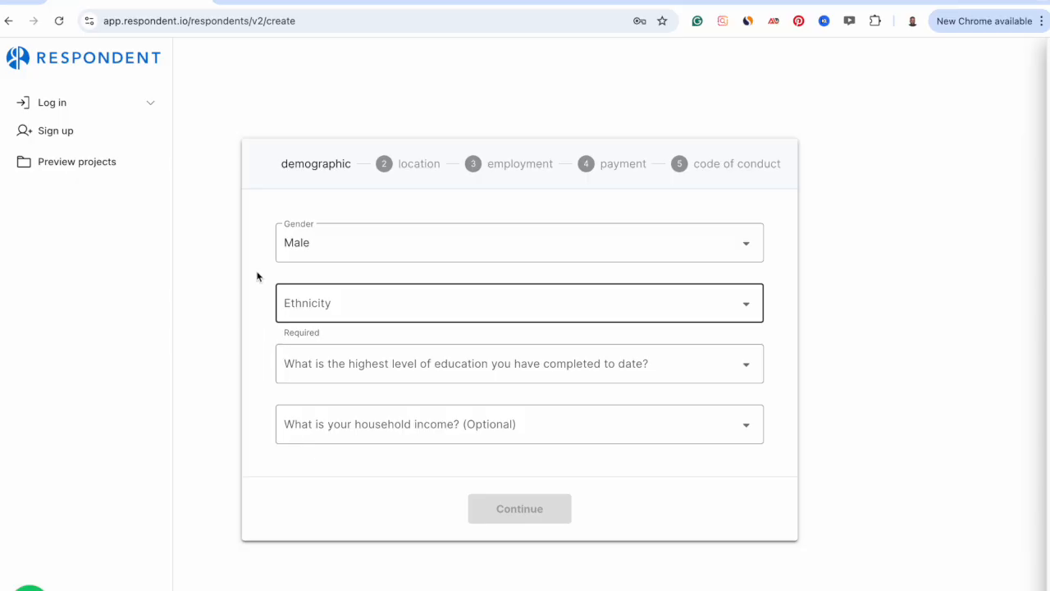
click(353, 306)
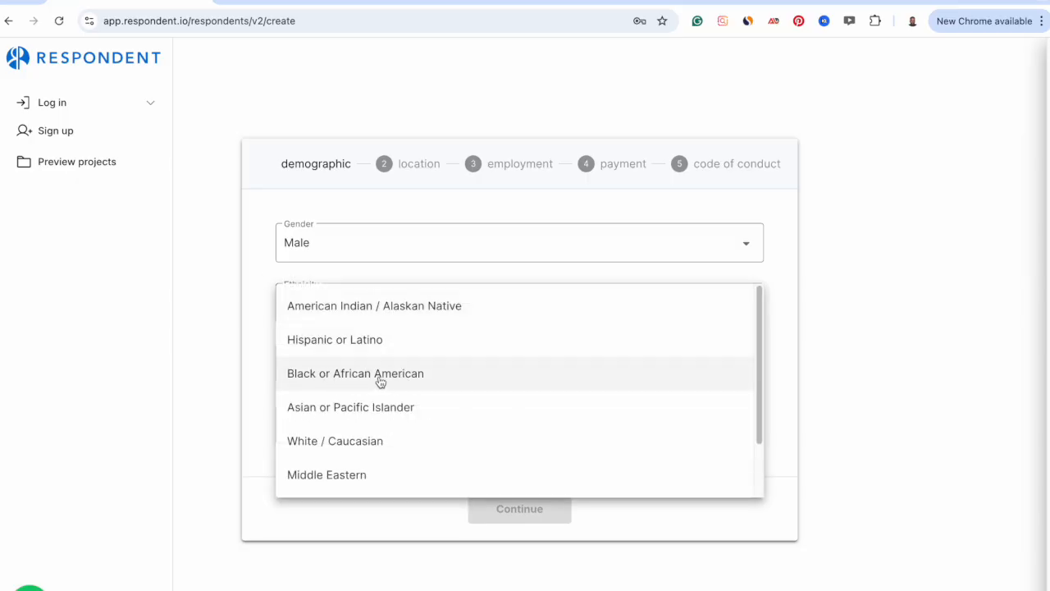
click(423, 382)
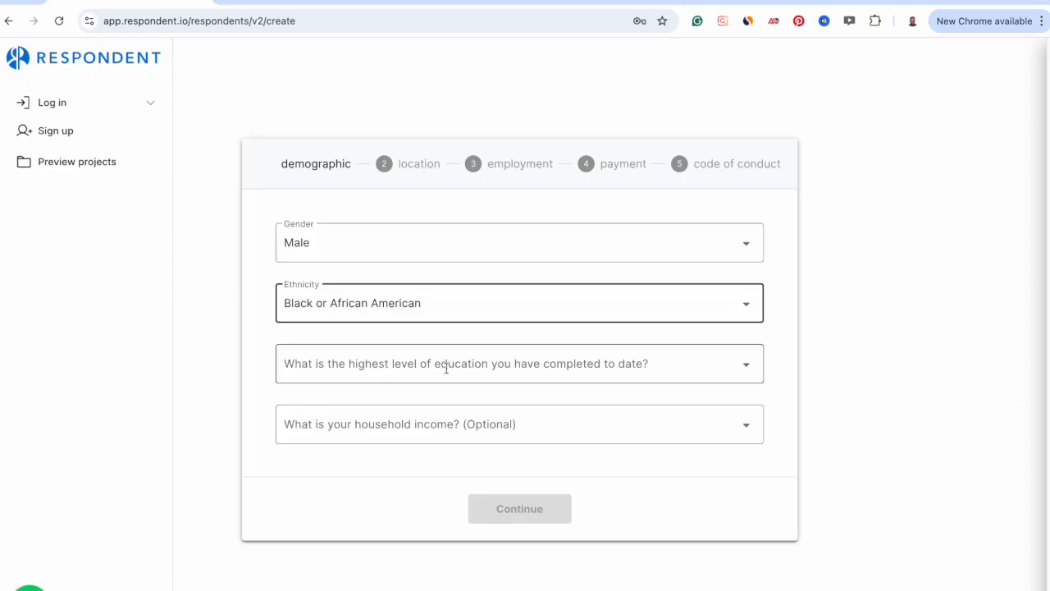
Choose High School Graduate education and $40,000 - $59,999 income, then continue
click(510, 367)
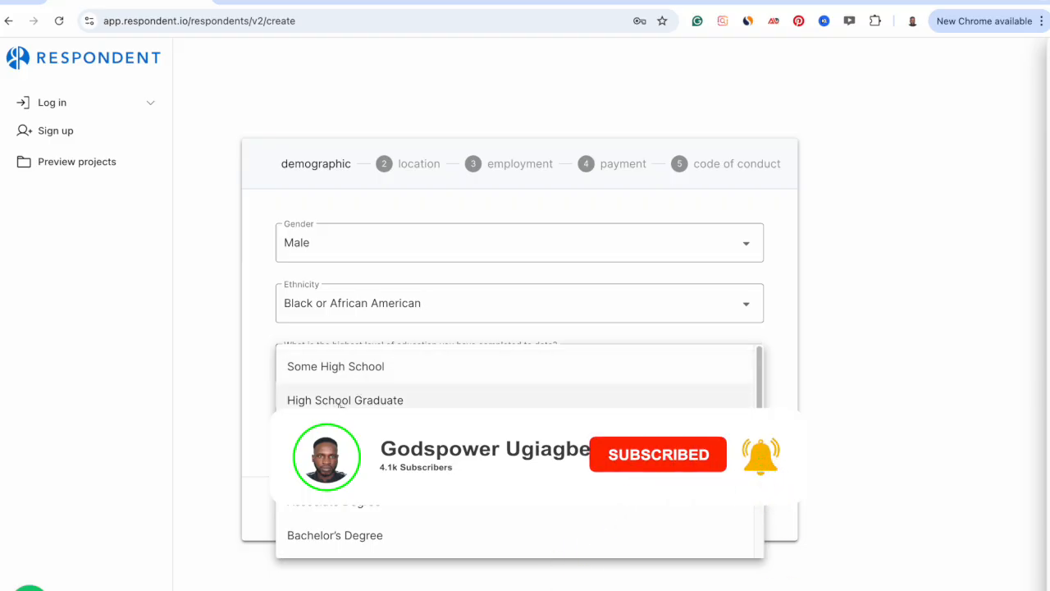
click(341, 401)
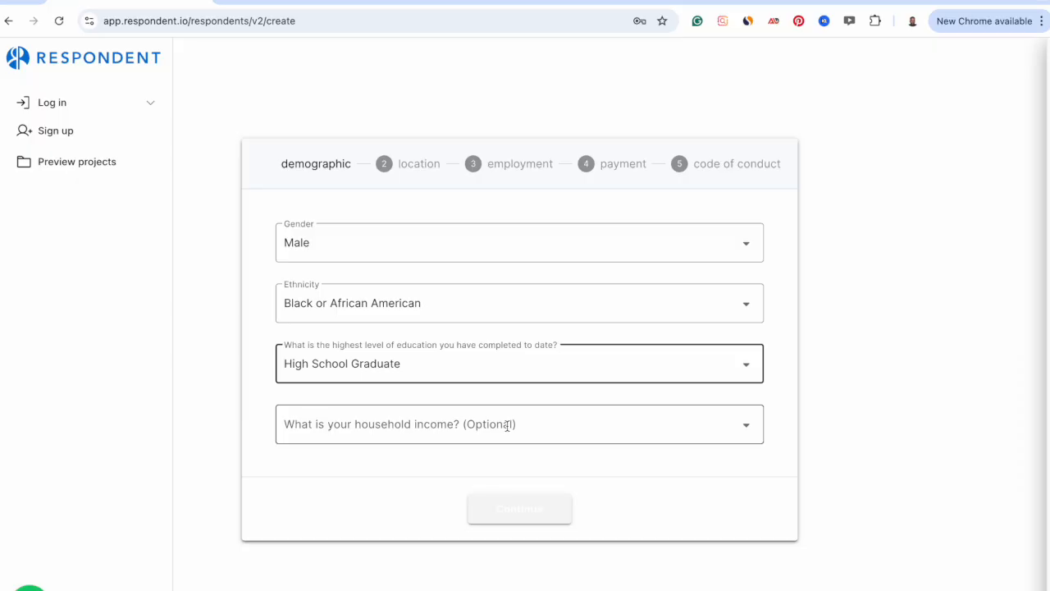
click(534, 424)
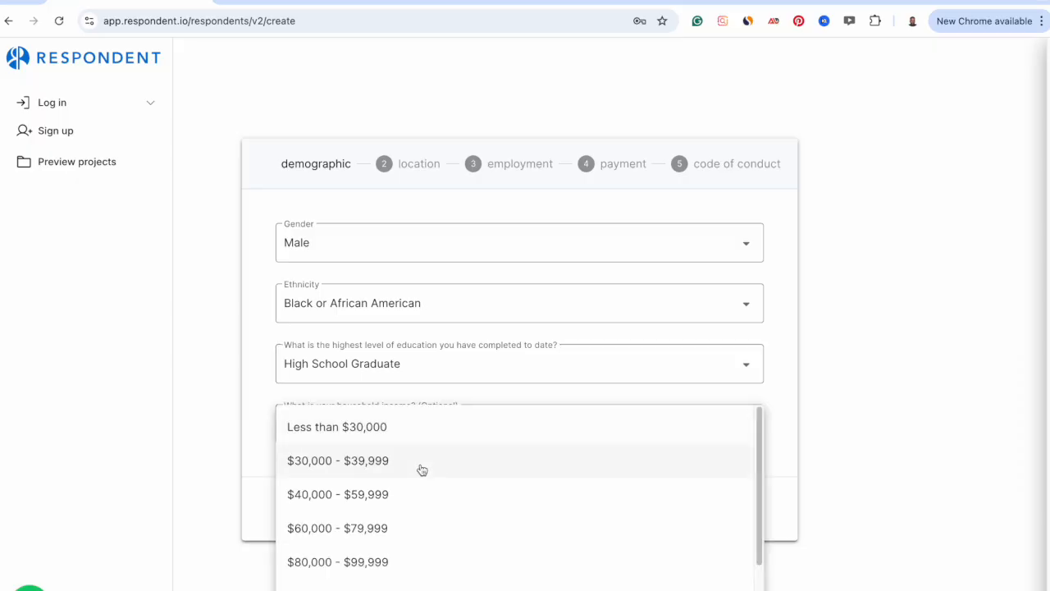
click(402, 501)
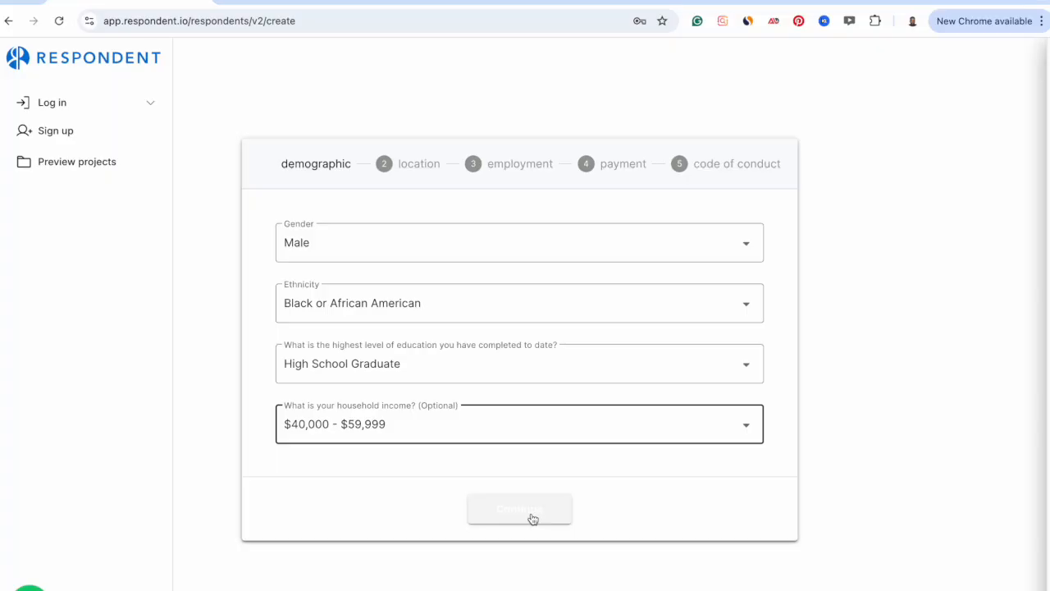
click(535, 512)
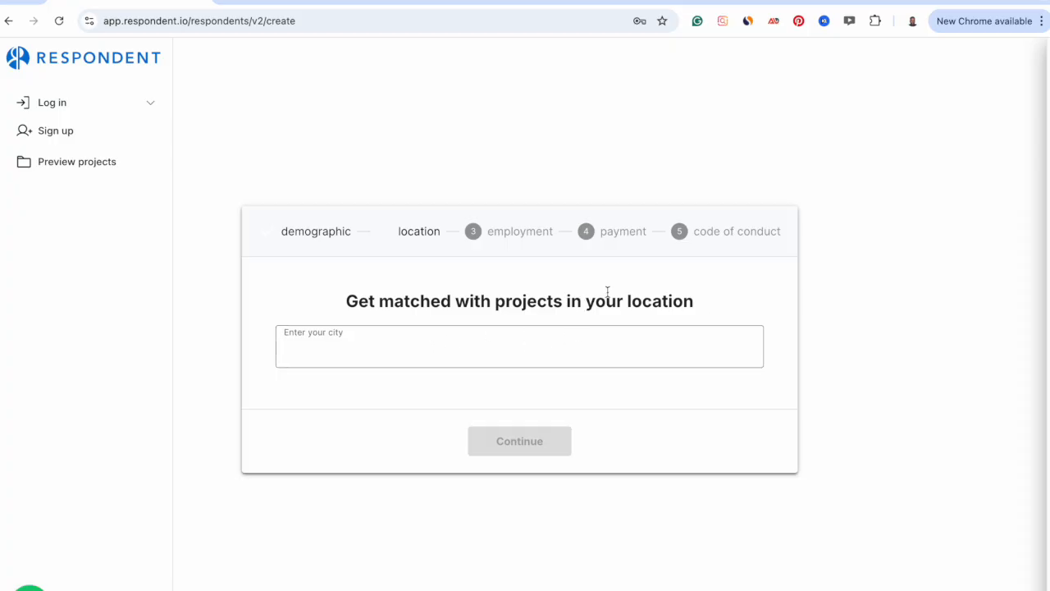
Type 'new' in the city field and pick New York, NY, USA from the suggestions
click(468, 348)
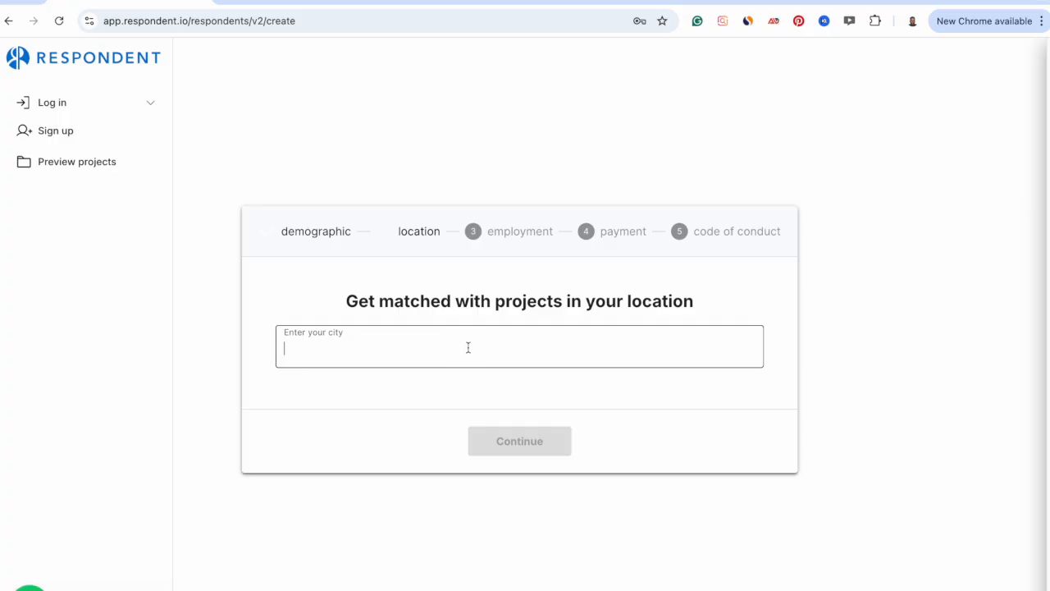
text(new)
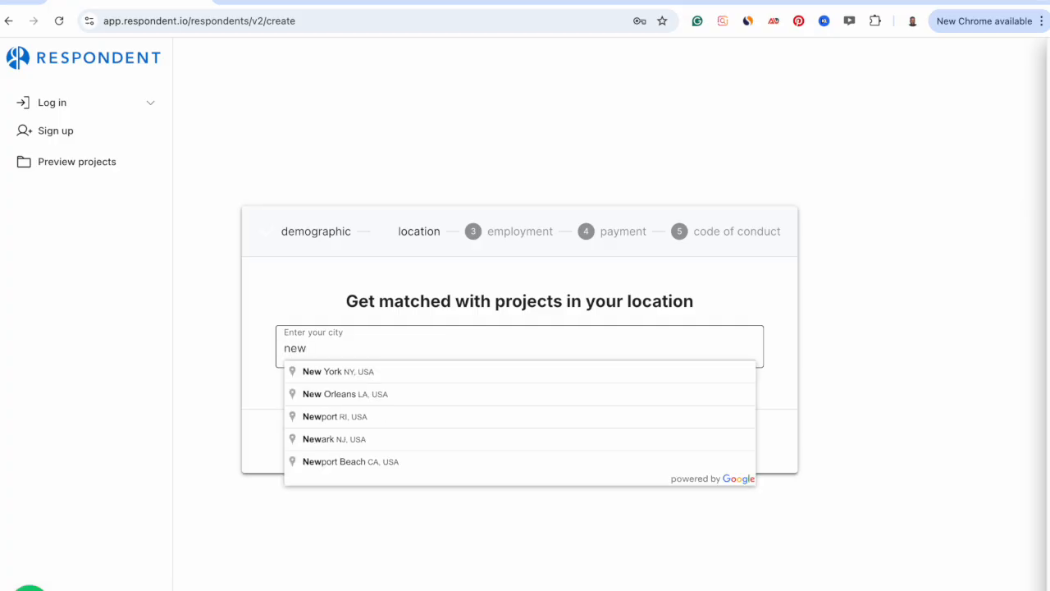
click(392, 371)
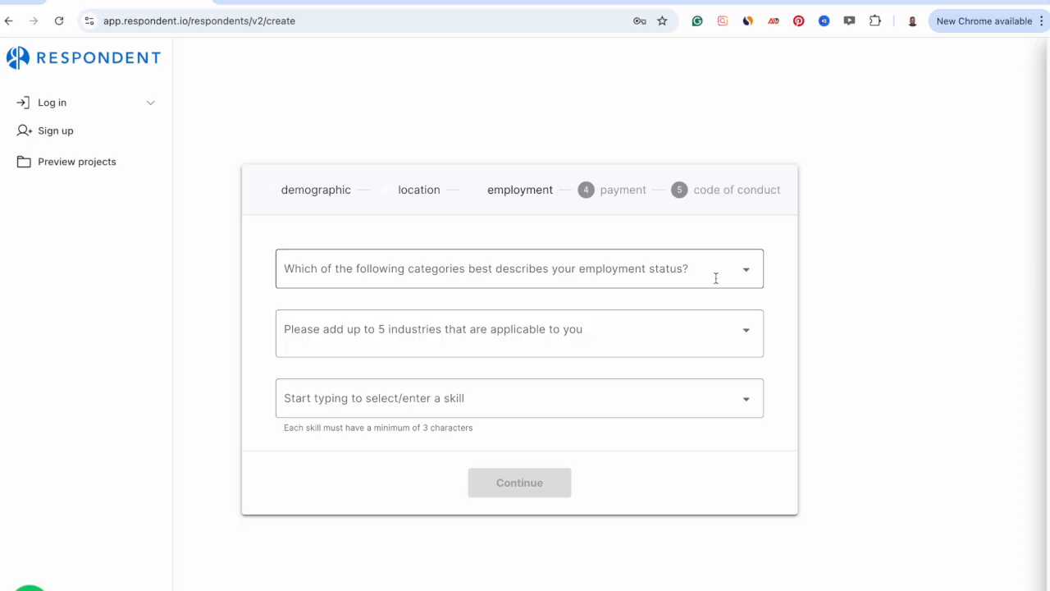
Pick Self Employed / Owner from the employment status dropdown, reverting a brief switch to full-time
click(642, 280)
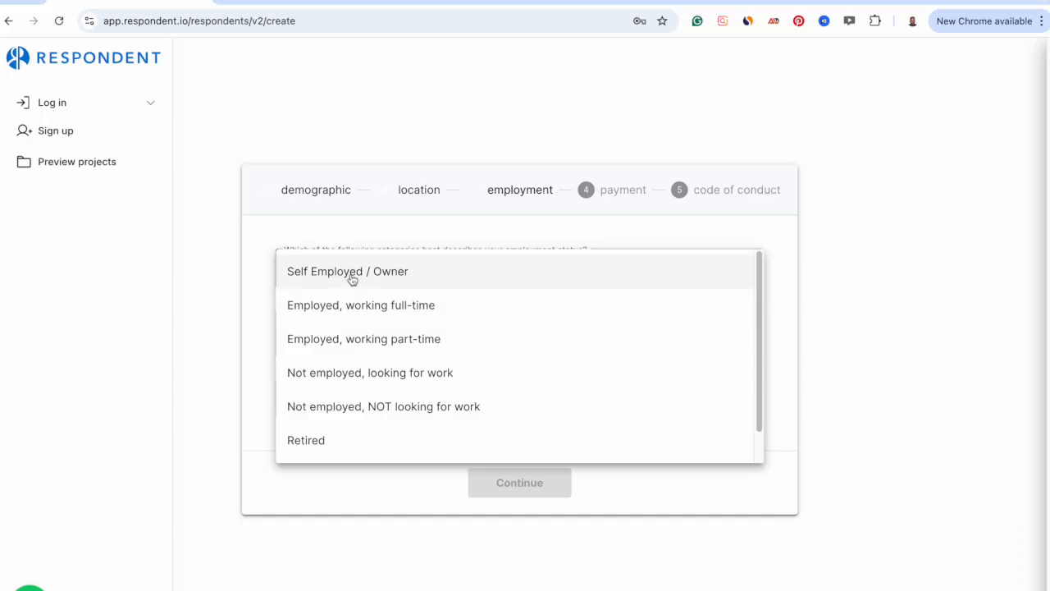
click(352, 279)
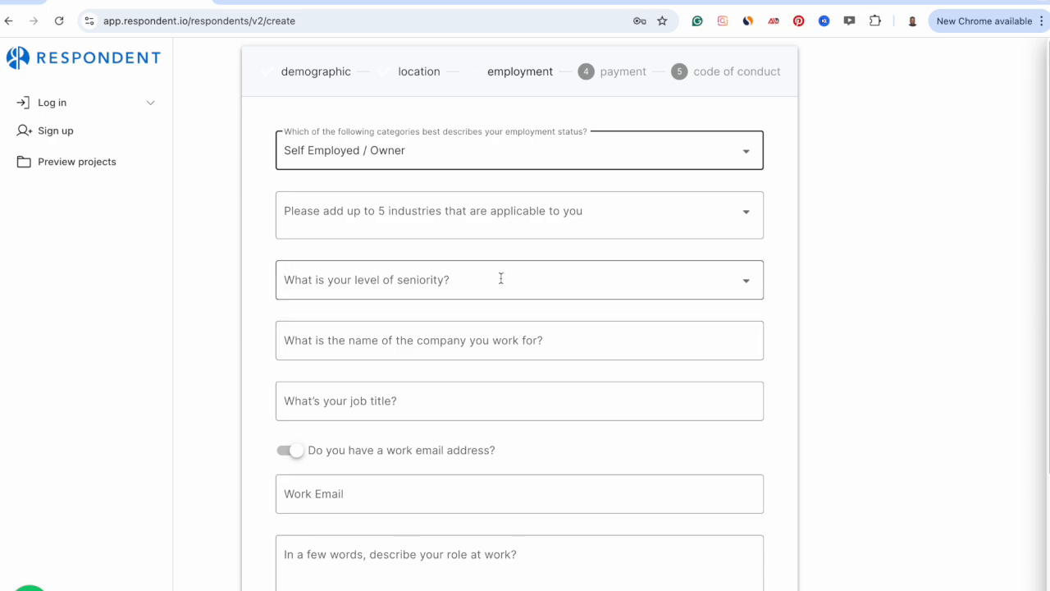
click(630, 156)
click(454, 190)
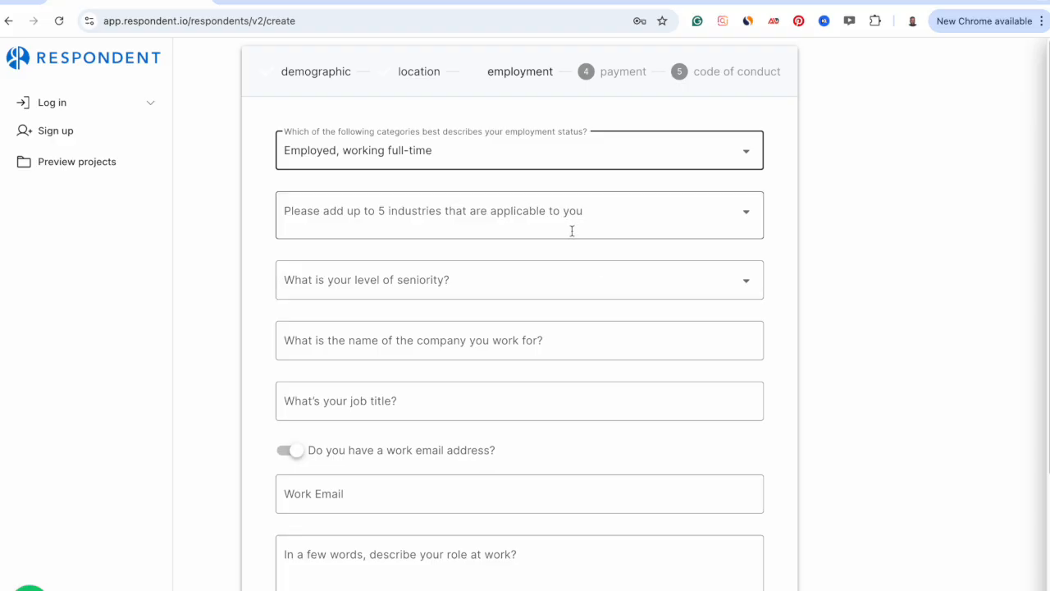
click(518, 163)
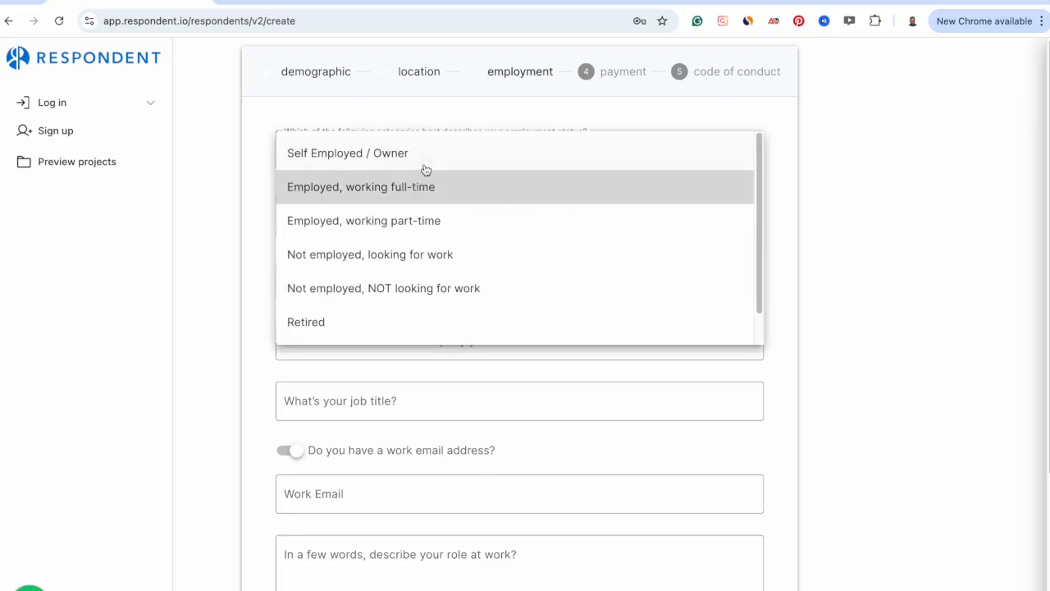
click(419, 159)
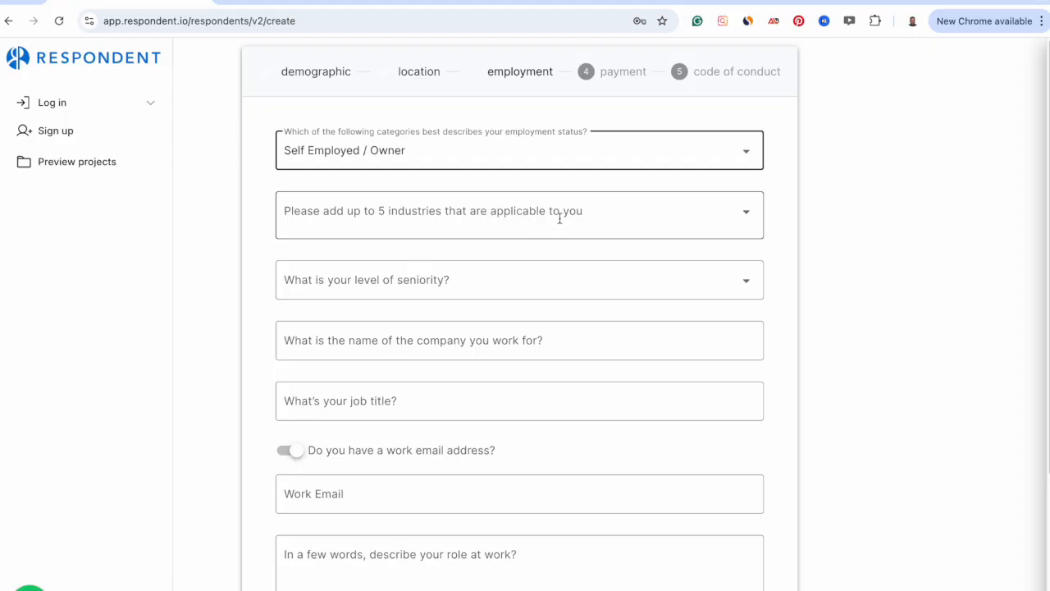
click(642, 220)
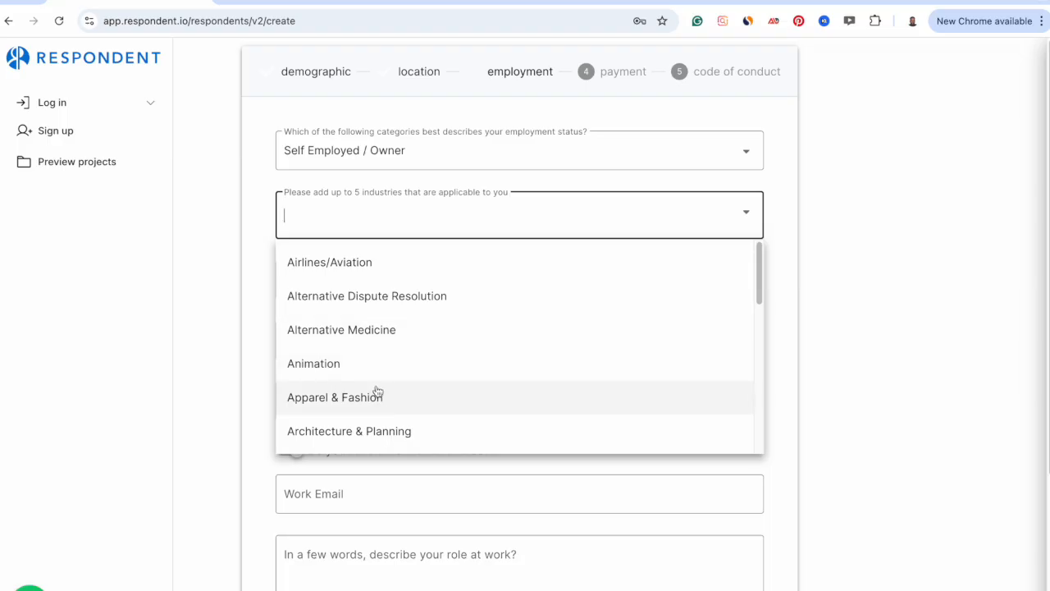
Add Biotechnology to the applicable industries and set the seniority level to Manager
scroll(376, 396, down, 3)
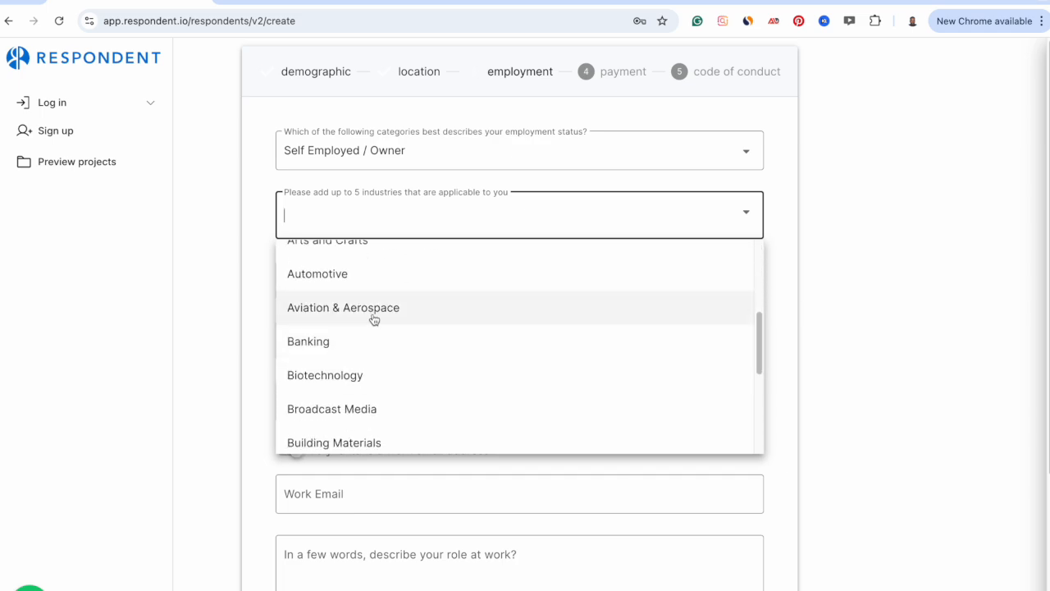
click(365, 380)
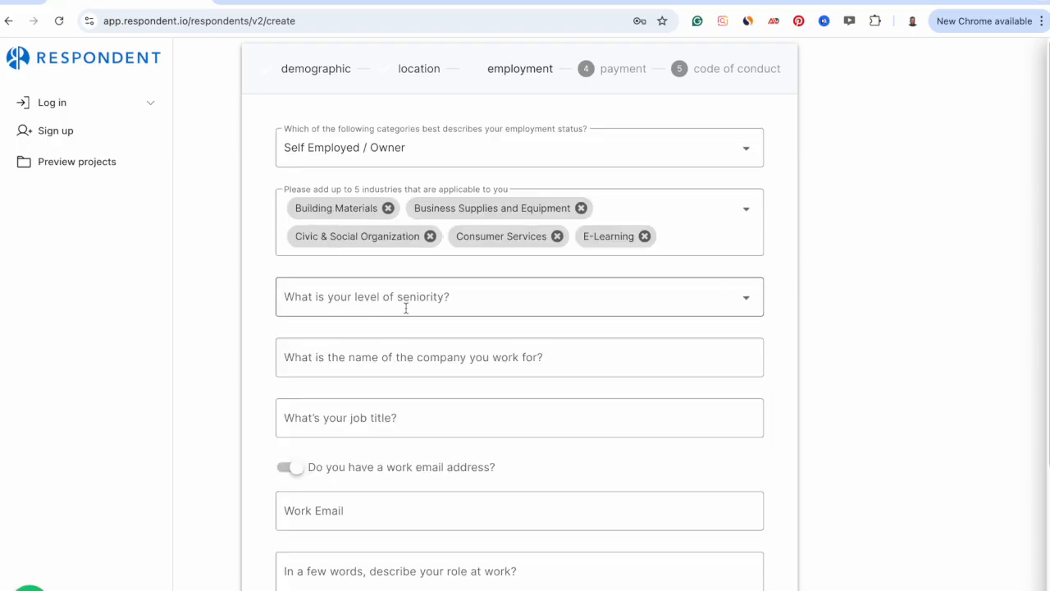
click(504, 302)
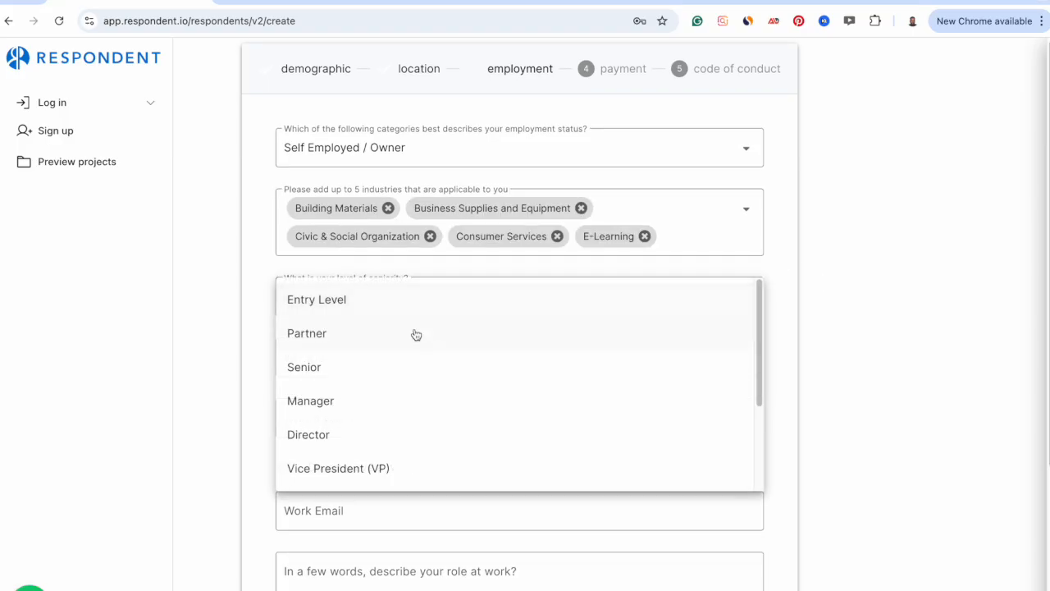
click(358, 403)
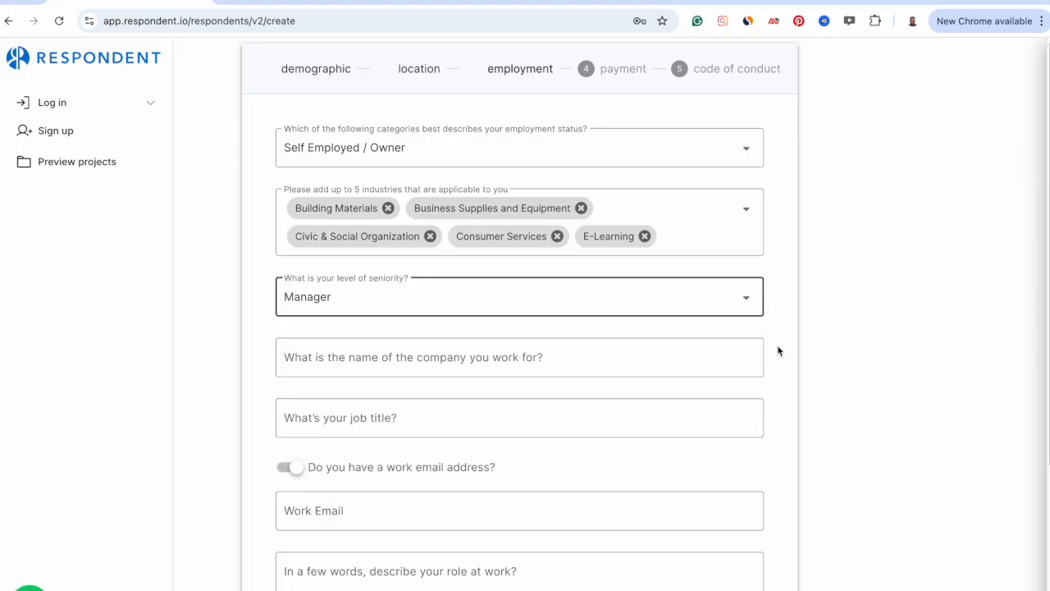
click(697, 317)
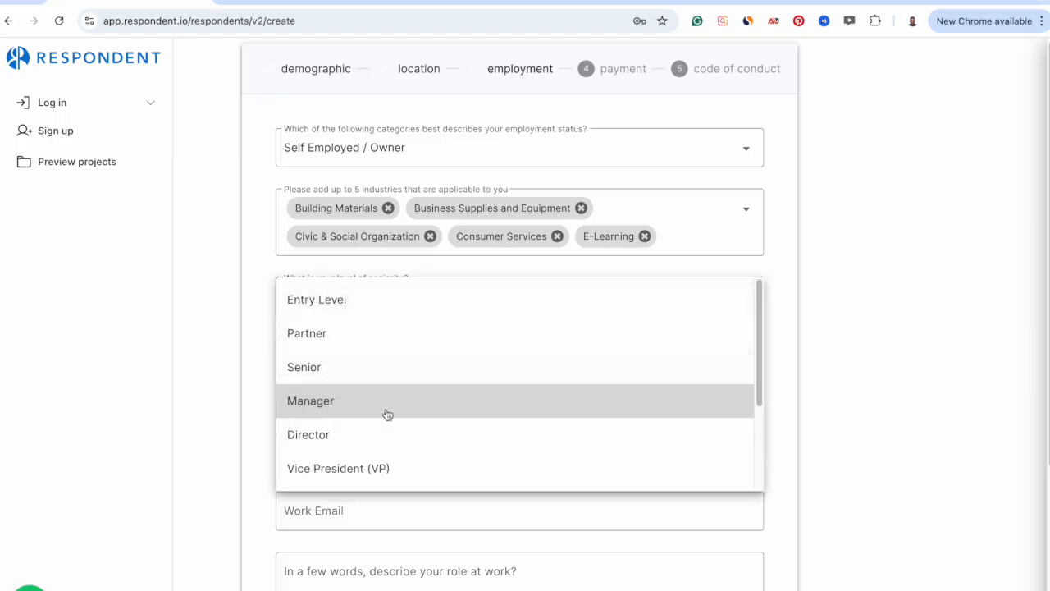
scroll(402, 447, down, 1)
scroll(402, 440, down, 3)
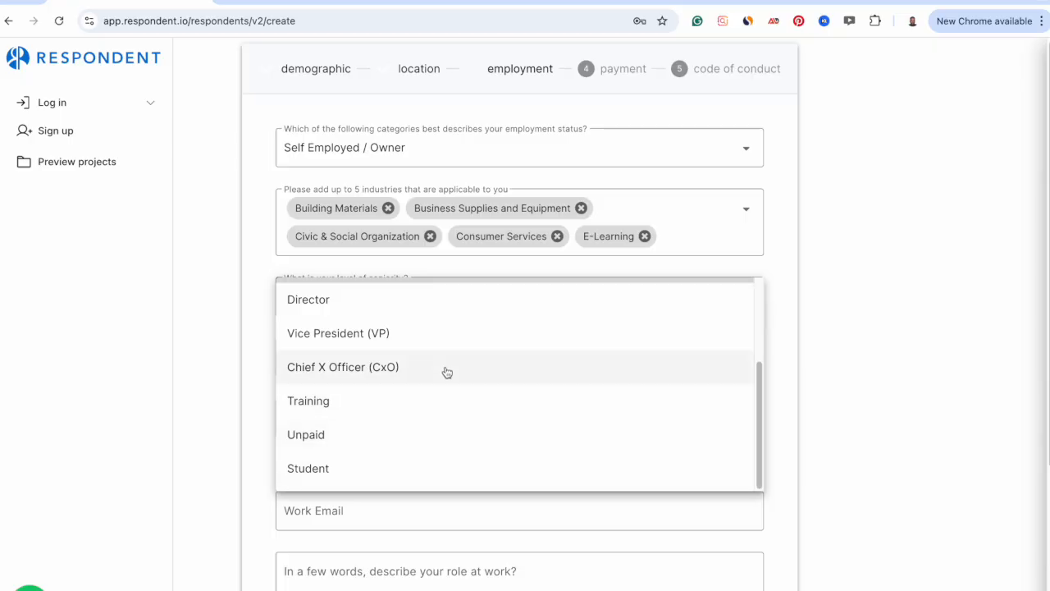
scroll(445, 374, up, 3)
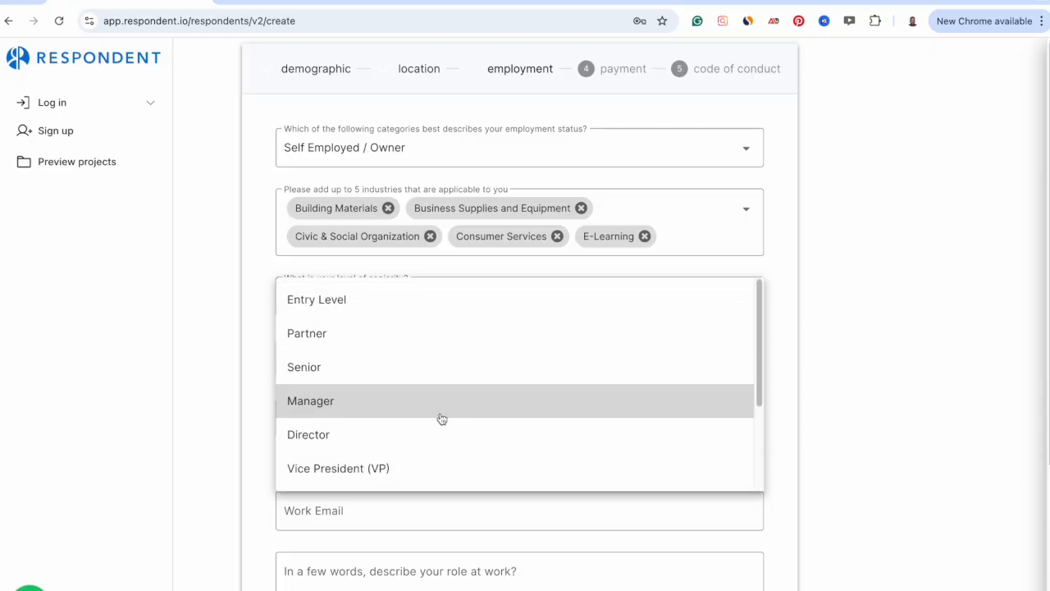
click(377, 407)
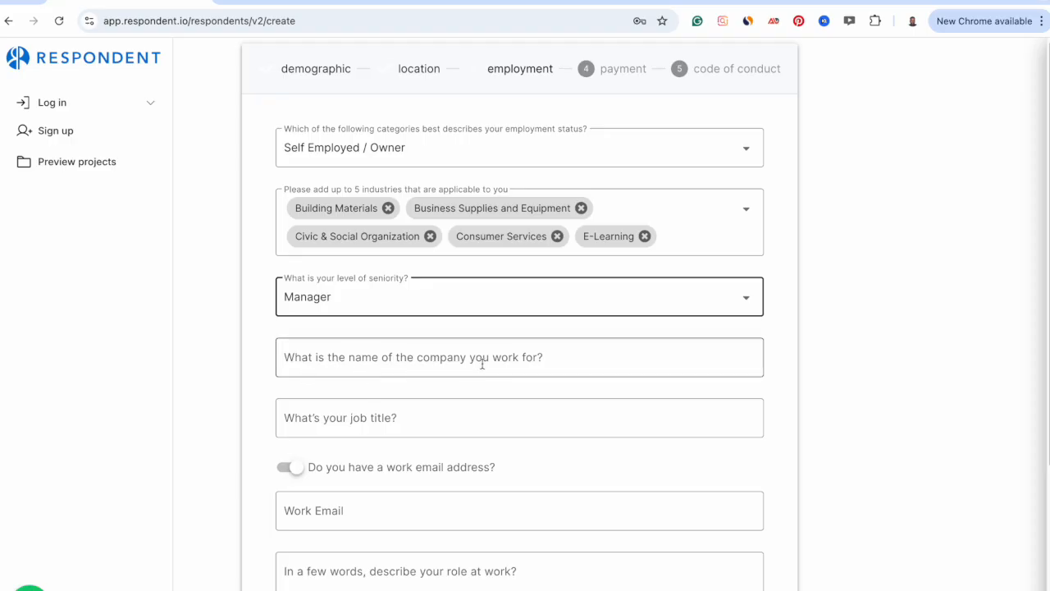
Enter company name 'getnkeme' and choose Project Manager as the job title
click(531, 361)
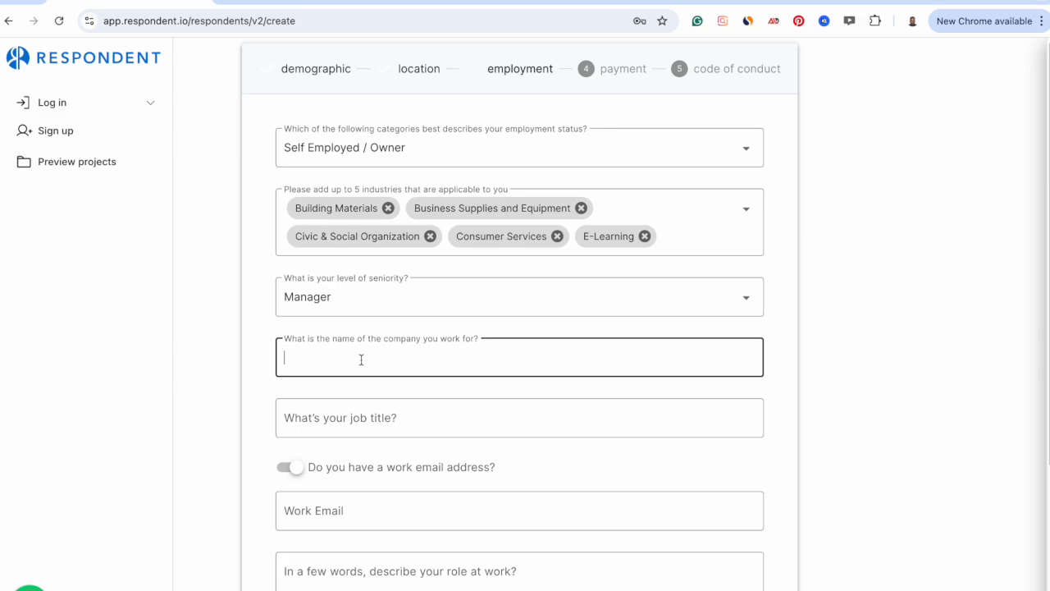
text(getnkeme)
click(374, 425)
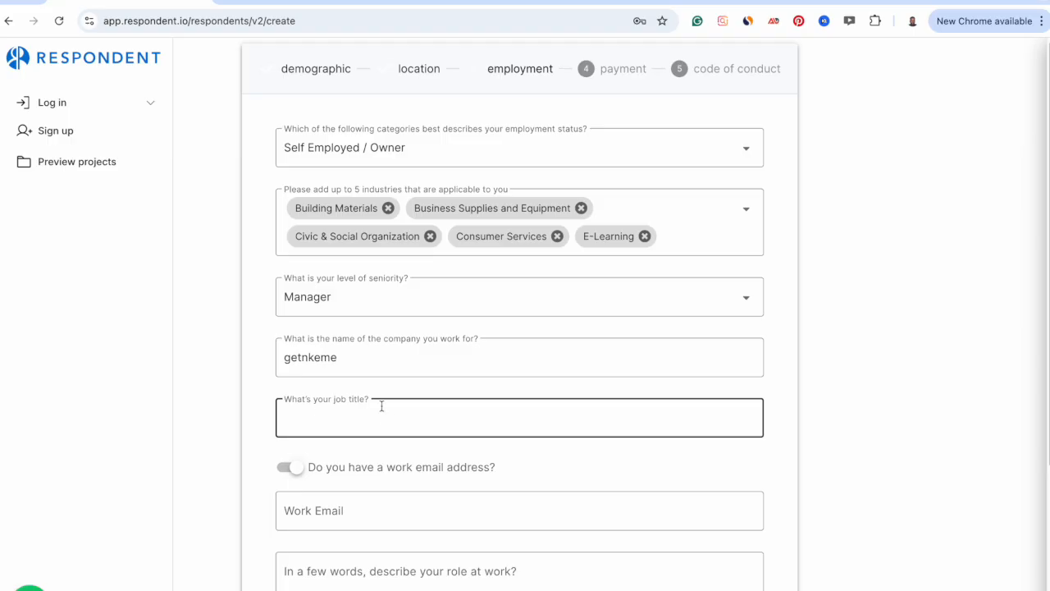
text(M)
text(M)
text(anager)
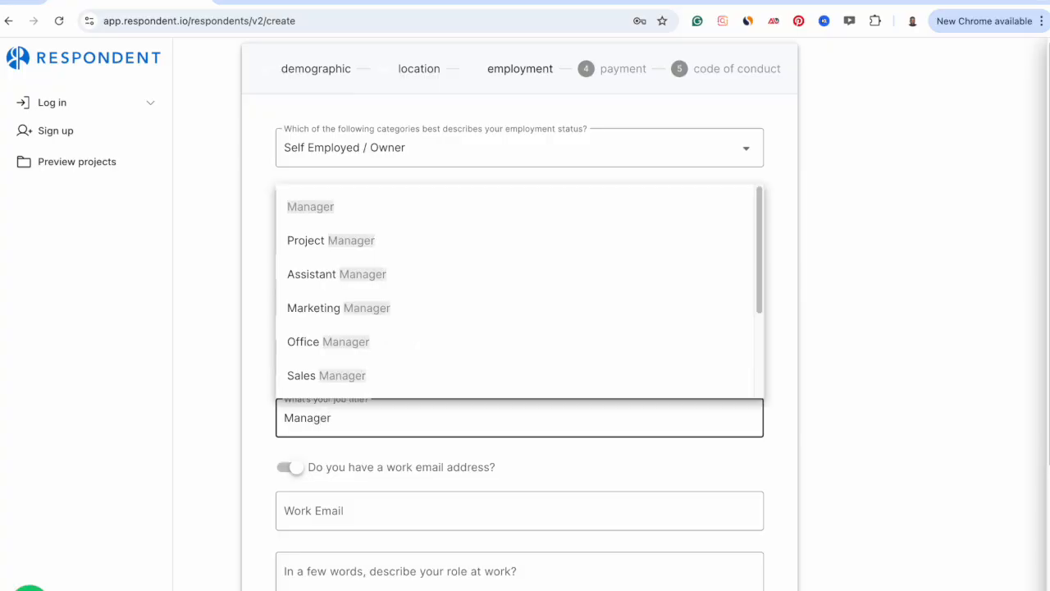
click(369, 245)
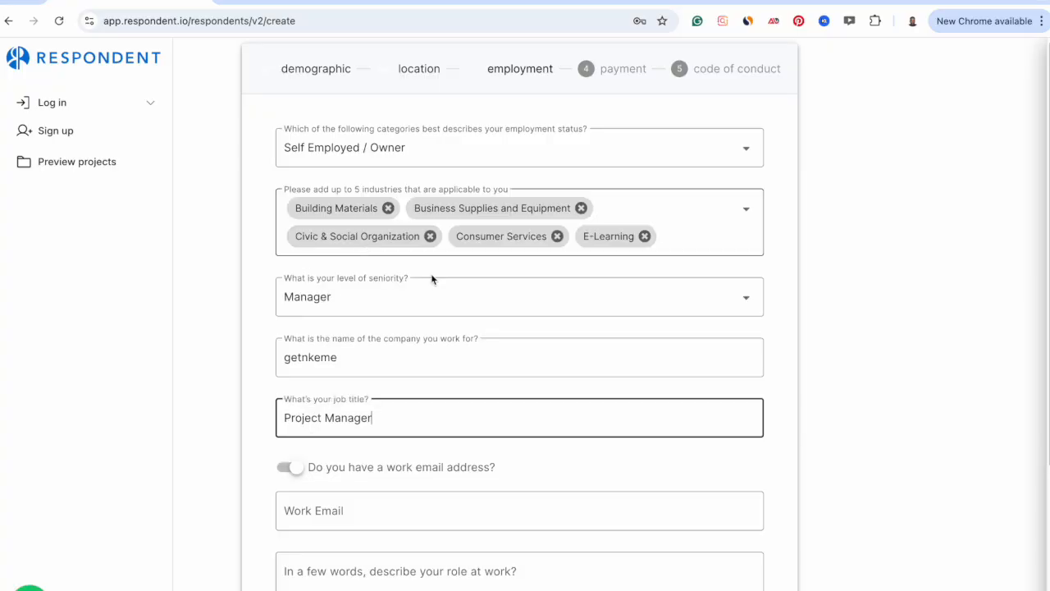
click(774, 392)
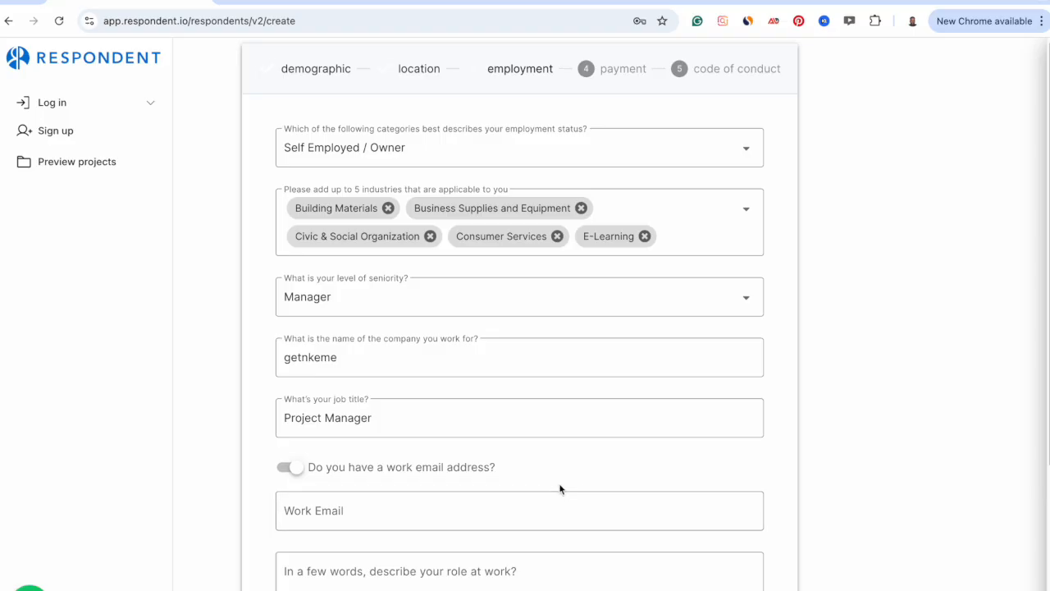
Keep the work email option on and autofill the saved work email address
scroll(562, 491, down, 2)
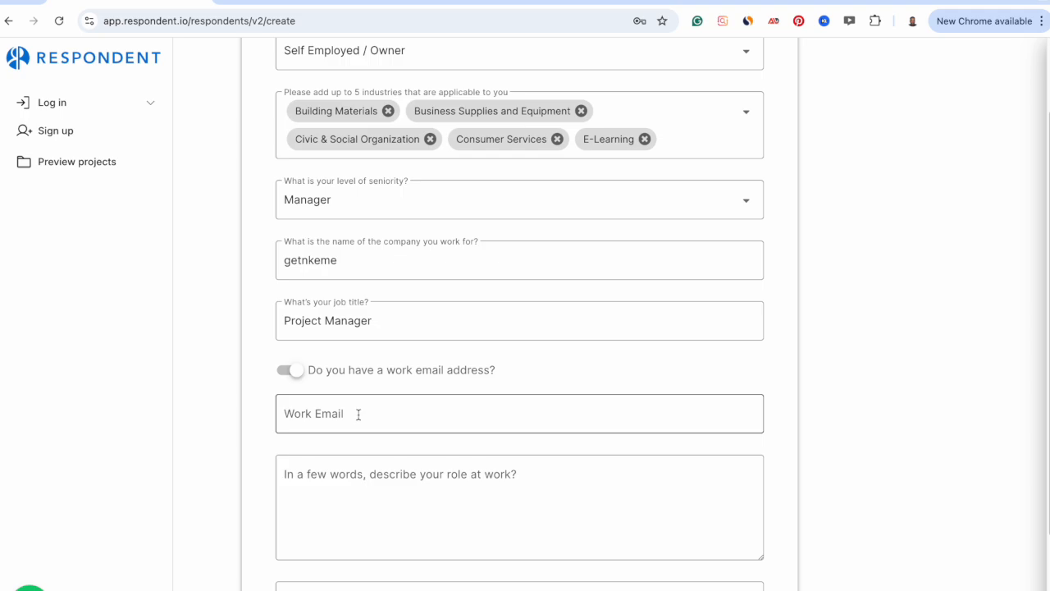
click(359, 414)
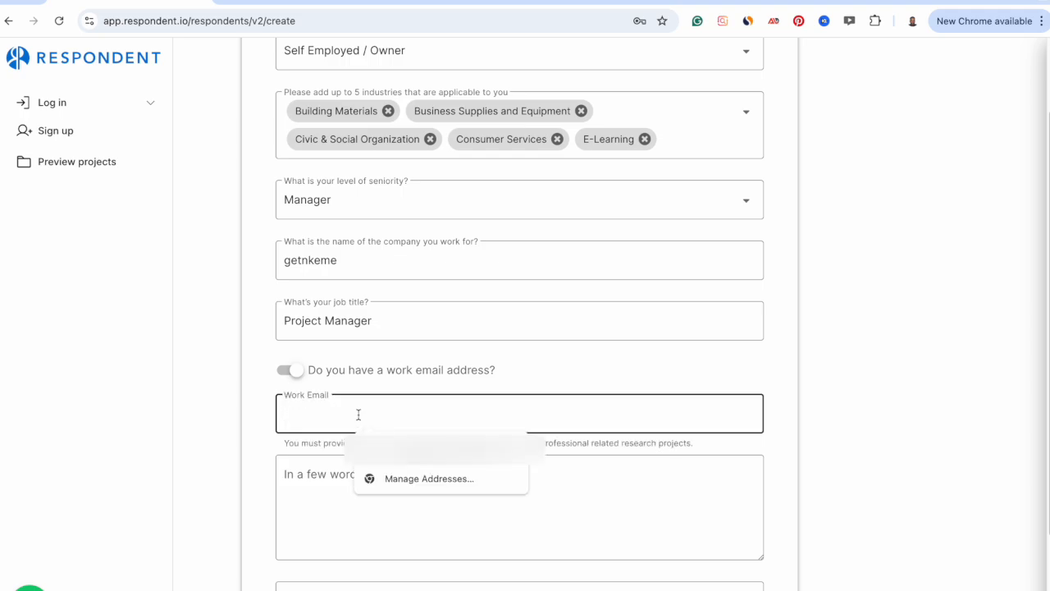
key(ctrl+v)
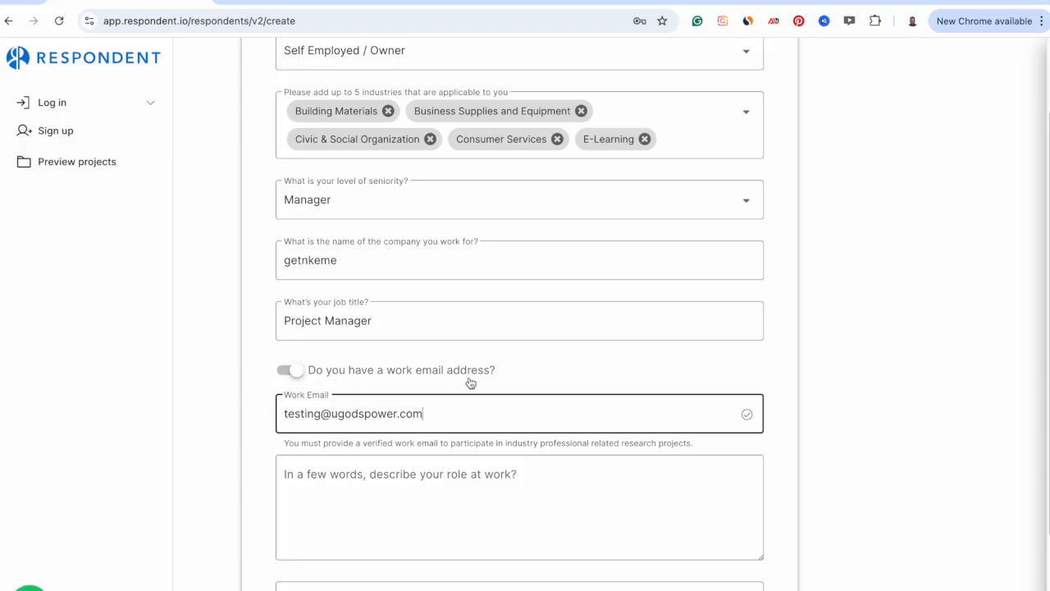
click(292, 371)
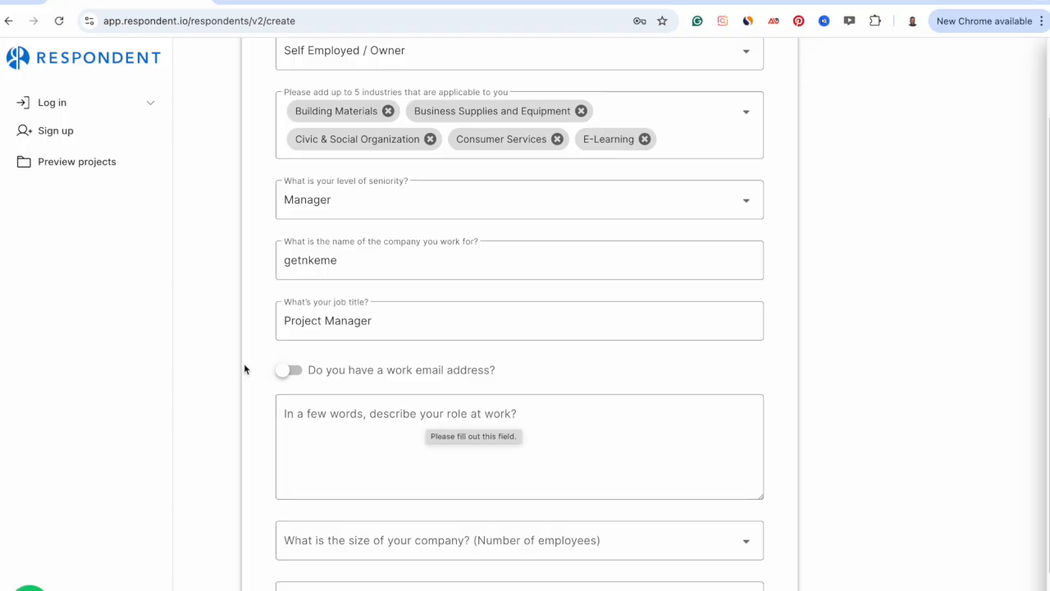
click(289, 374)
click(311, 411)
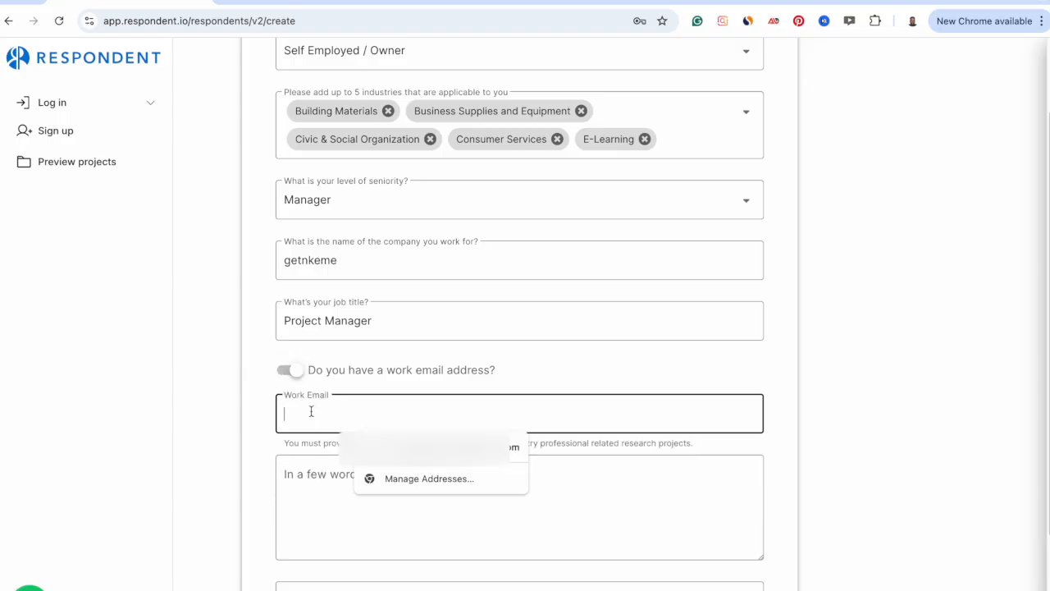
key(Down)
key(Return)
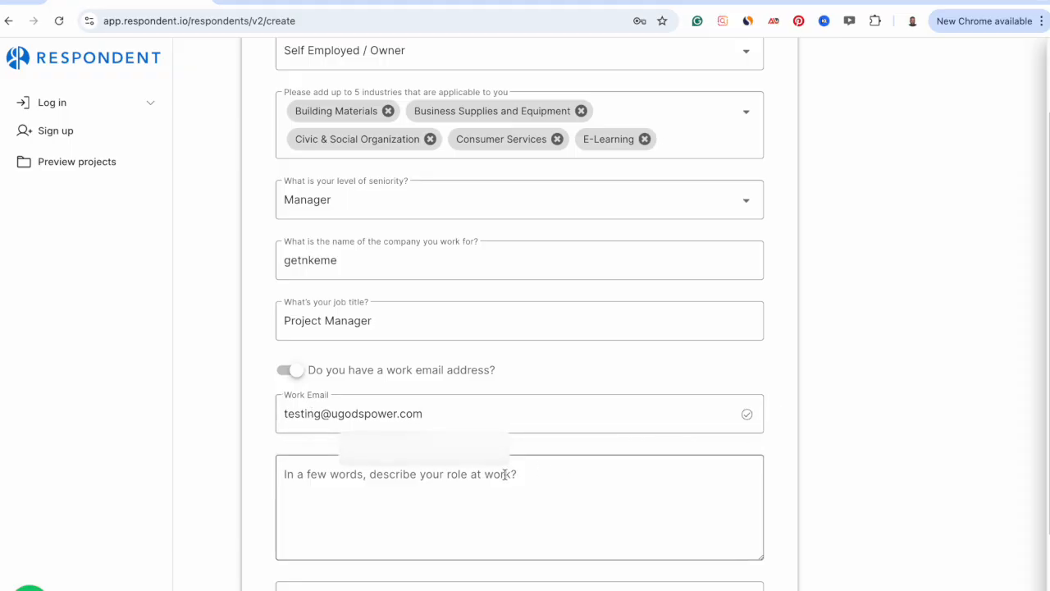
scroll(505, 473, down, 2)
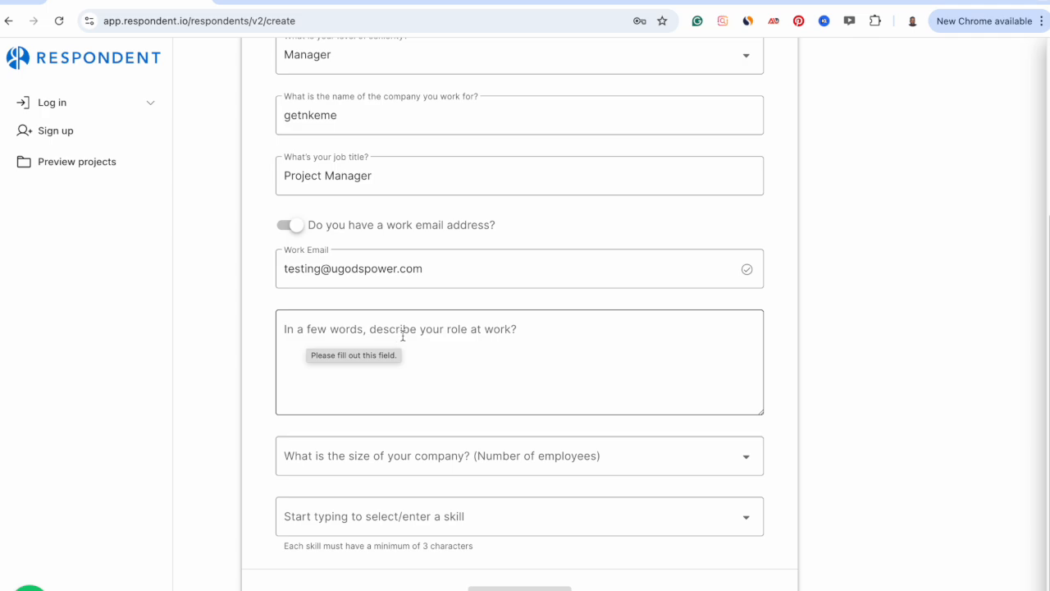
Paste 'I manage everything at my workplace.' as the role description and choose company size 1 - 10
click(473, 335)
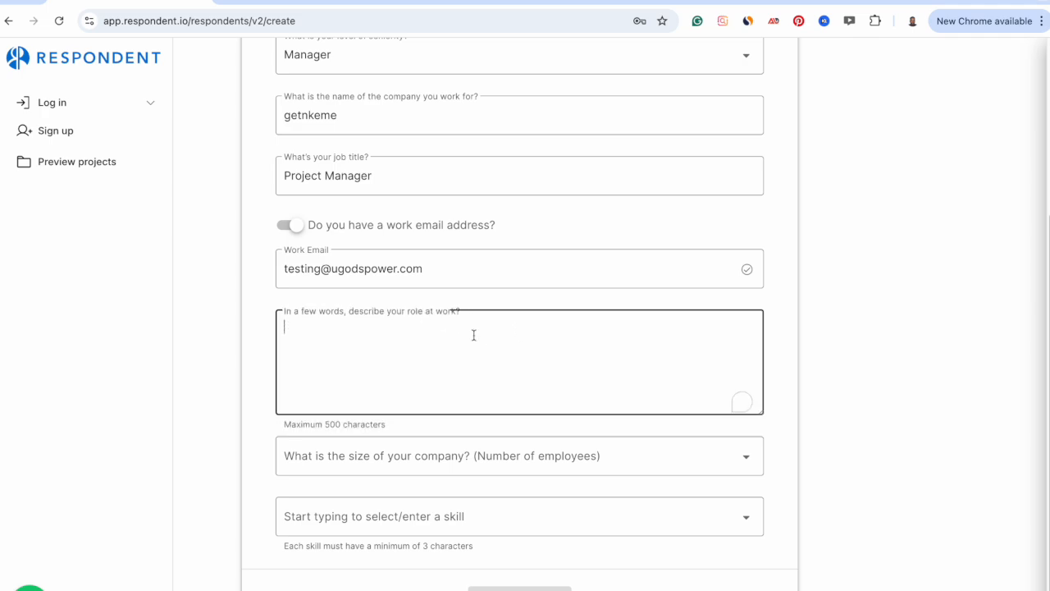
text(I manage everything at my workplace.)
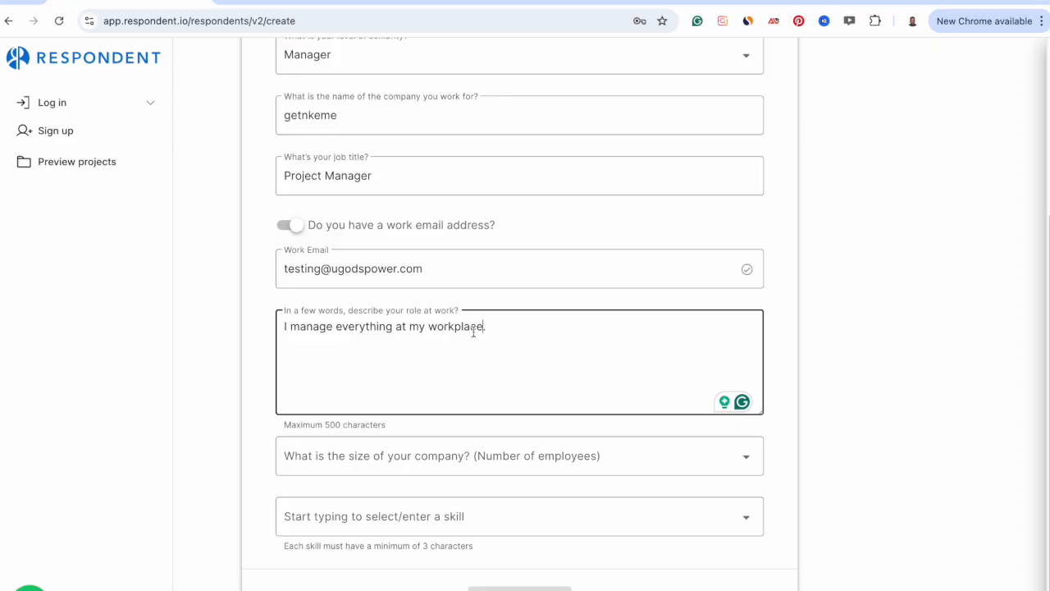
click(774, 349)
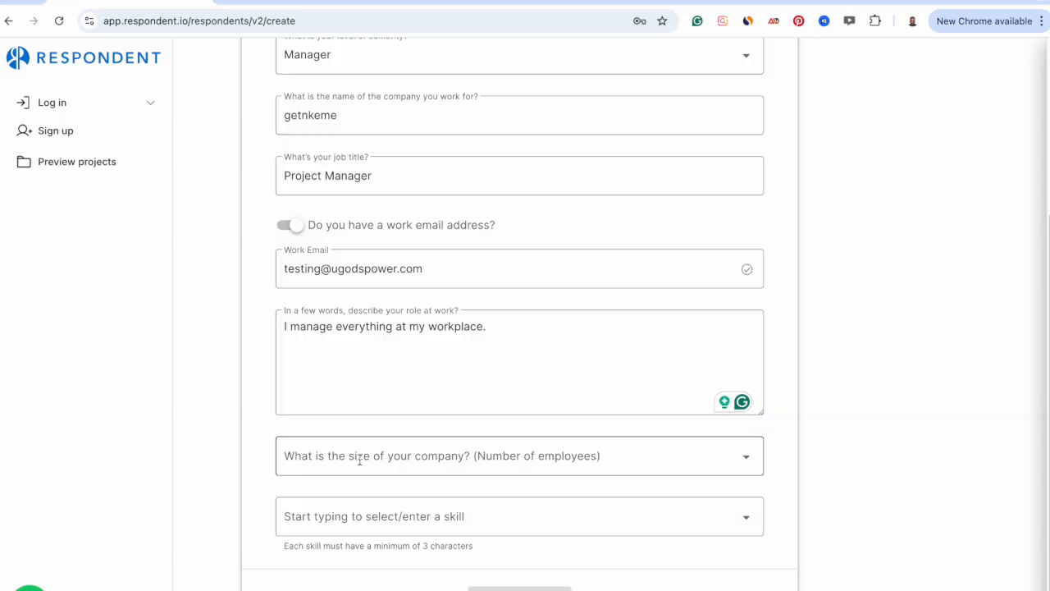
click(502, 460)
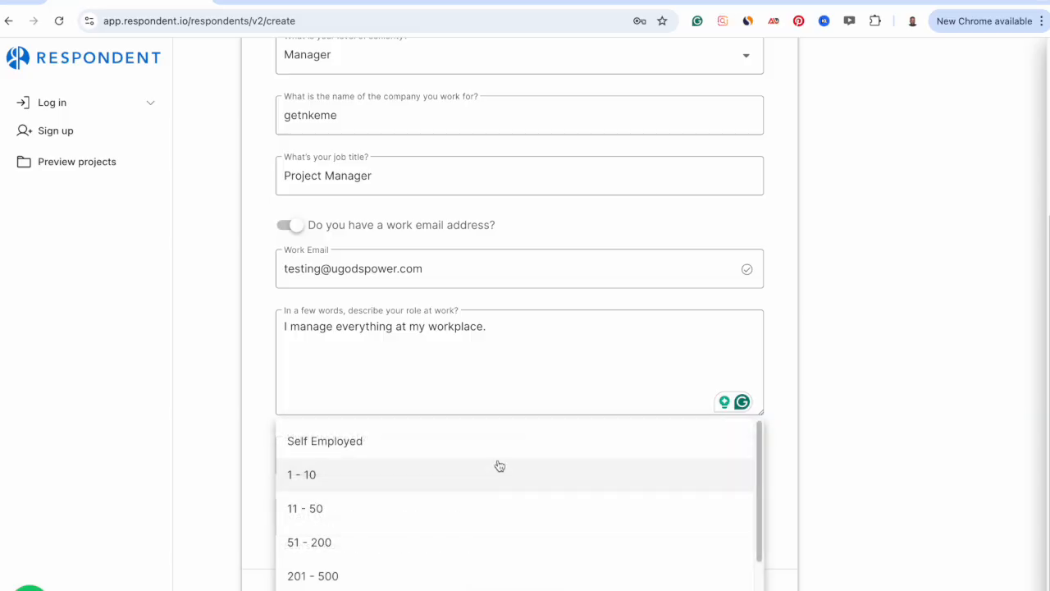
click(339, 484)
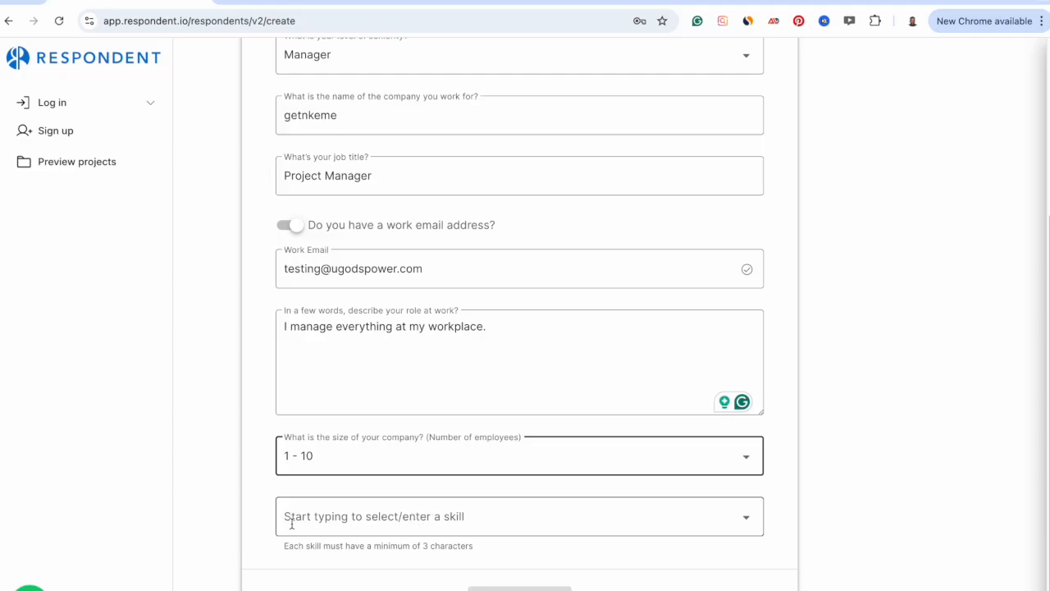
Add Content Creation, Marketing Consulting and Video as skills, clearing the leftover 'editor' search
click(394, 517)
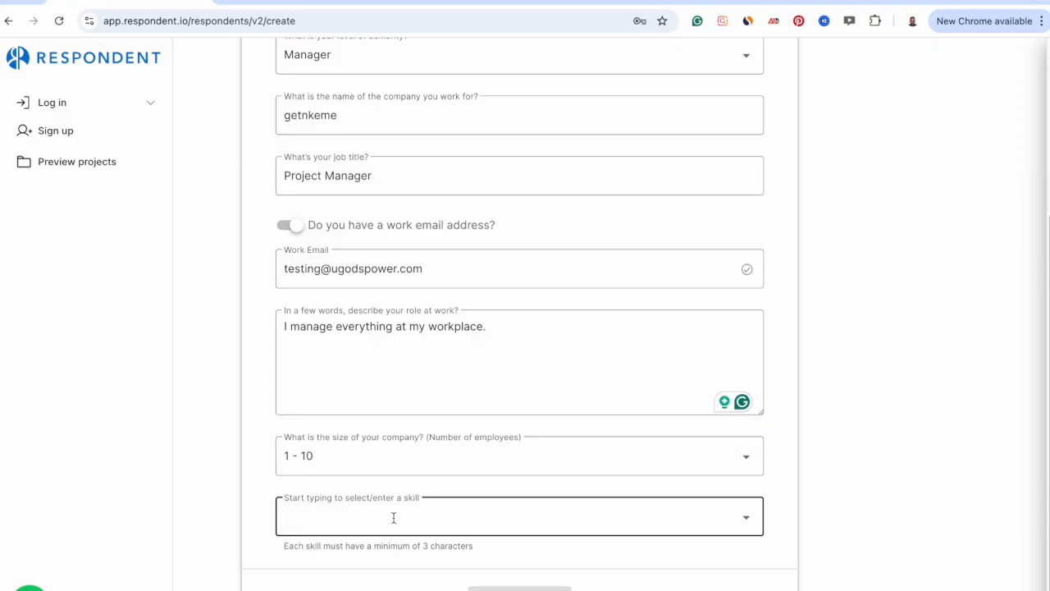
text(content cr)
click(329, 305)
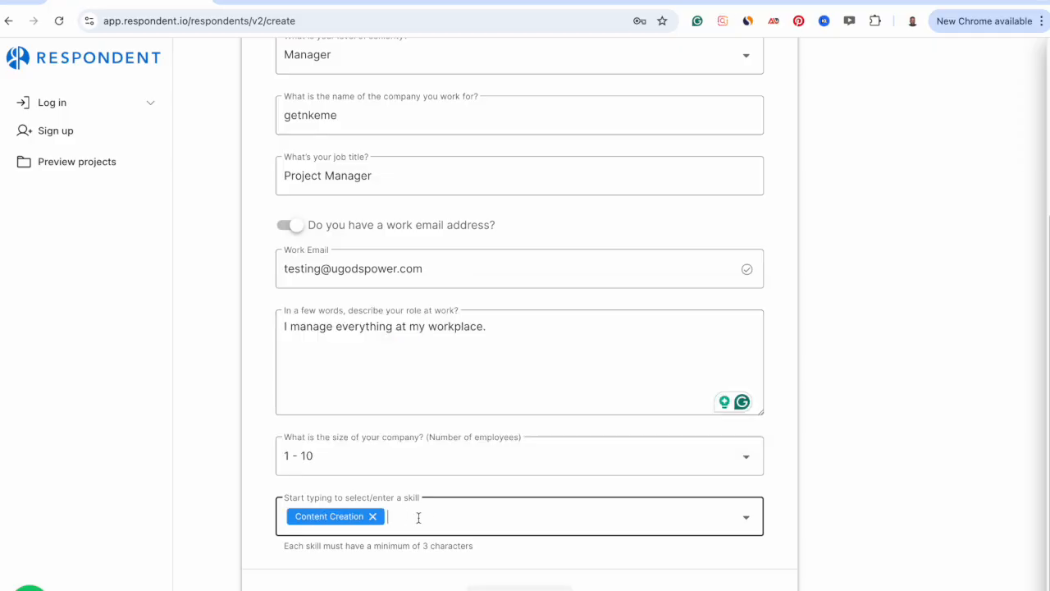
text(marketing)
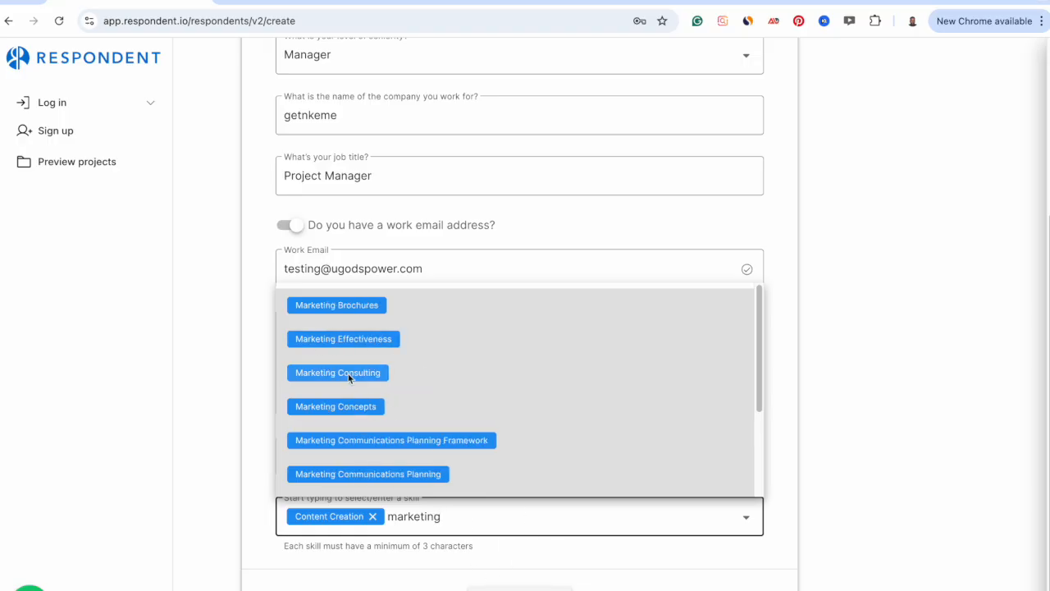
click(352, 377)
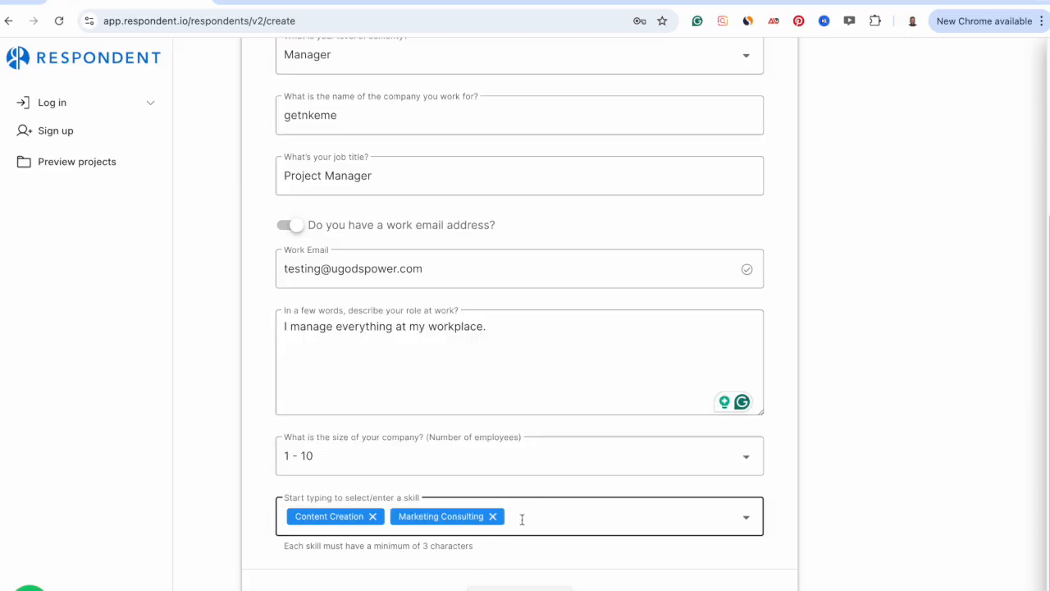
text(video)
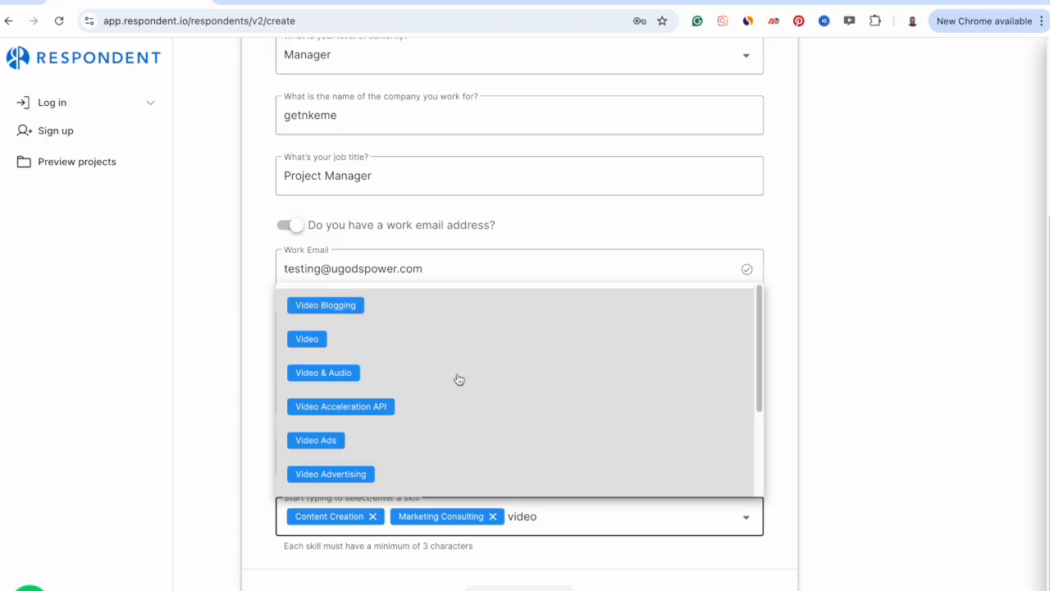
click(373, 343)
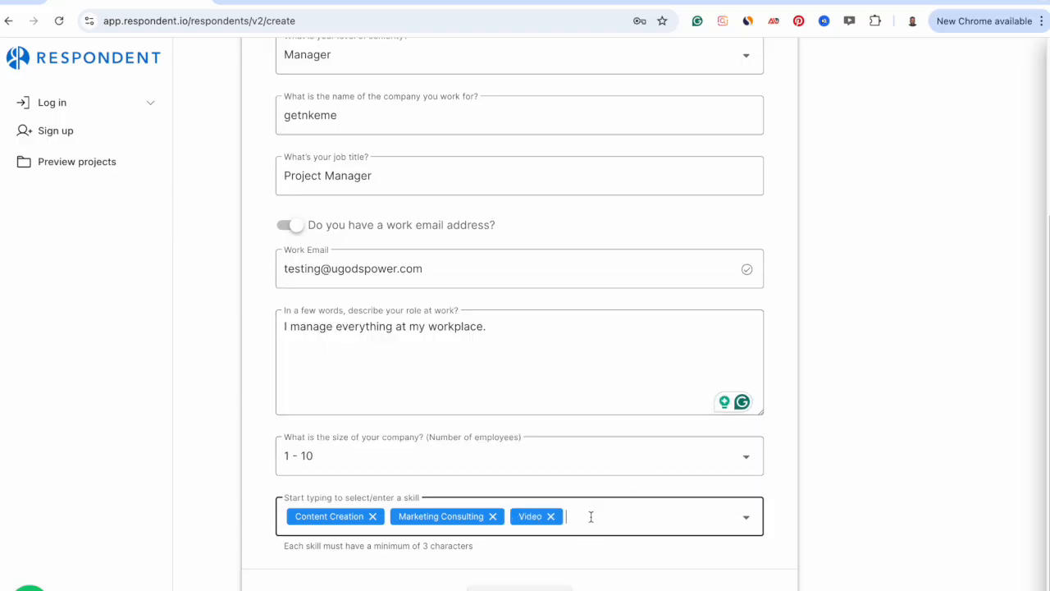
text(editor)
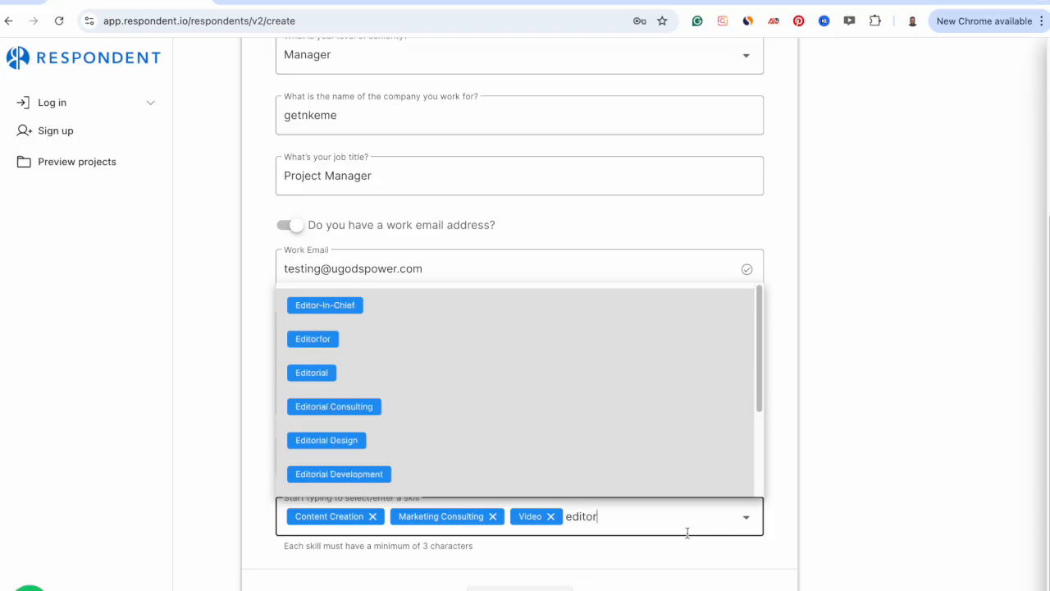
key(BackSpace)
key(BackSpace)
key(BackSpace)
key(BackSpace)
key(BackSpace)
key(BackSpace)
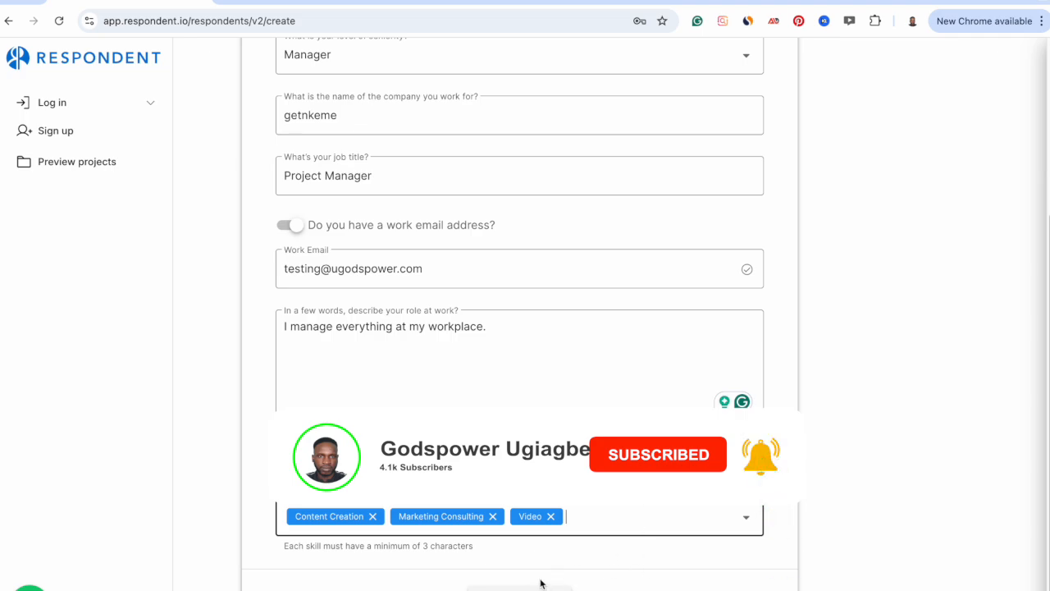
Scroll through the completed employment form to review it
scroll(435, 122, up, 3)
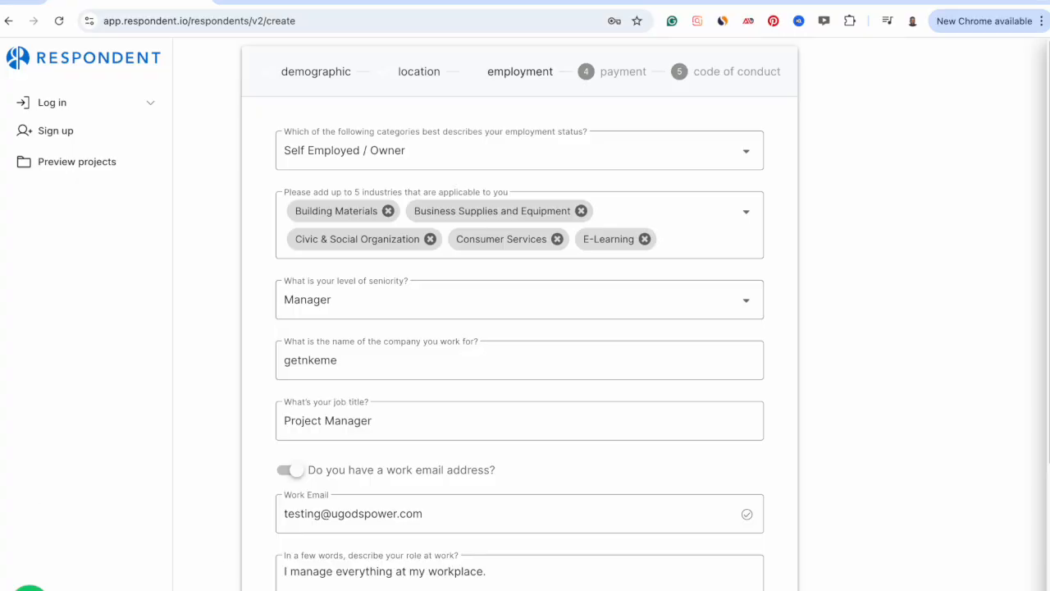
scroll(424, 443, down, 3)
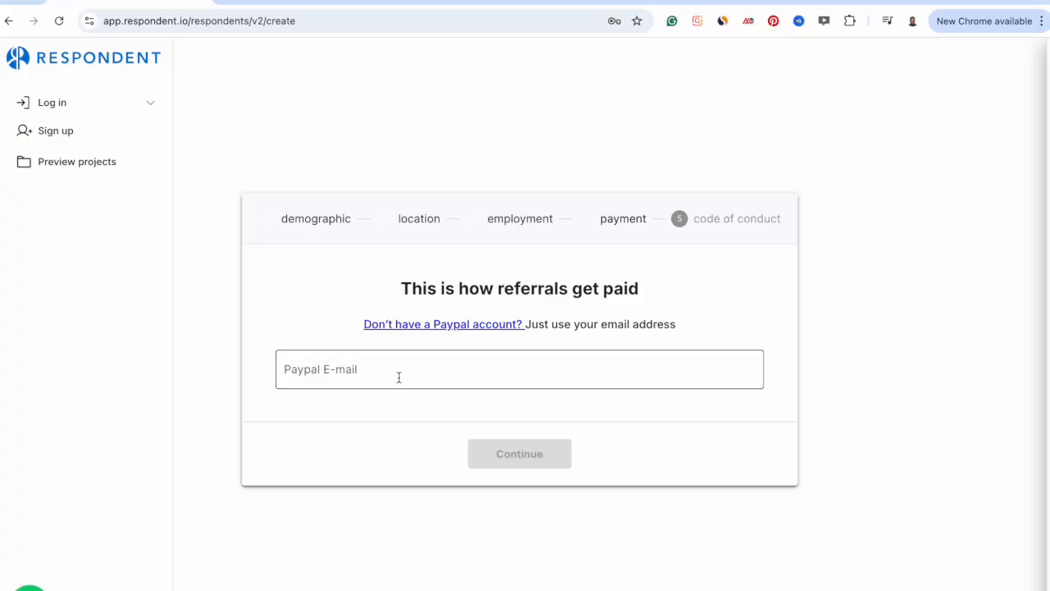
Paste the saved PayPal e-mail for referral payouts and continue to the Code of Conduct
click(399, 377)
key(ctrl+v)
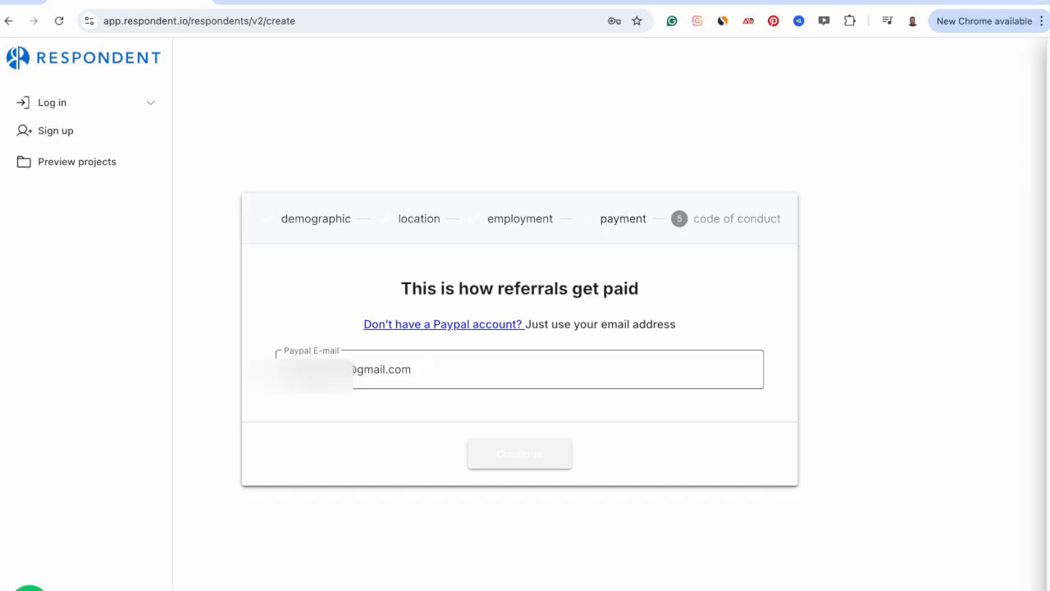
click(530, 454)
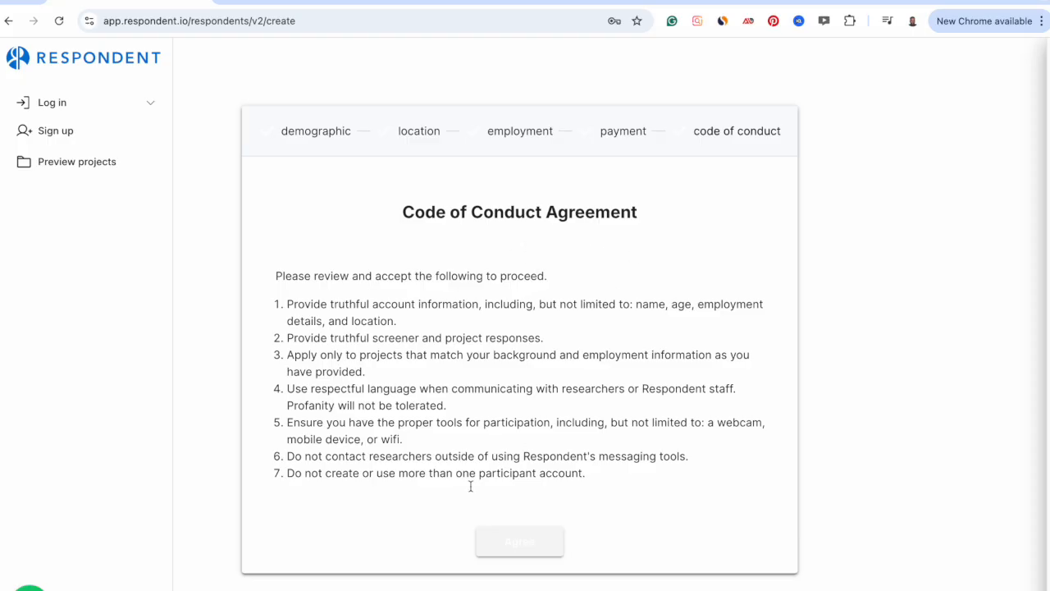
Agree to the Code of Conduct Agreement
click(522, 545)
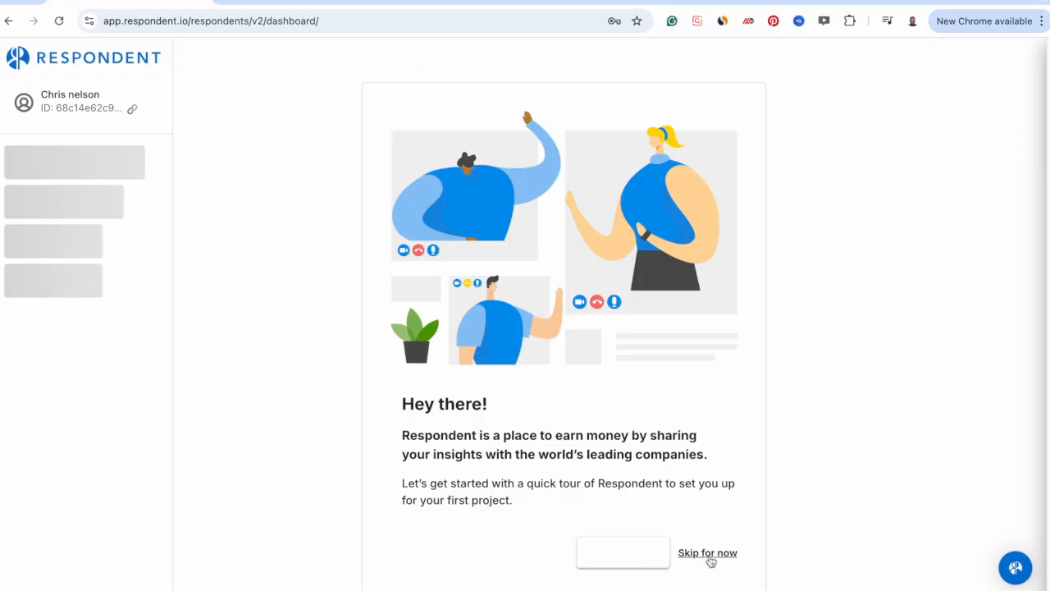
Skip the welcome card, advance past the first tour tip, and close the Search tooltip
click(631, 559)
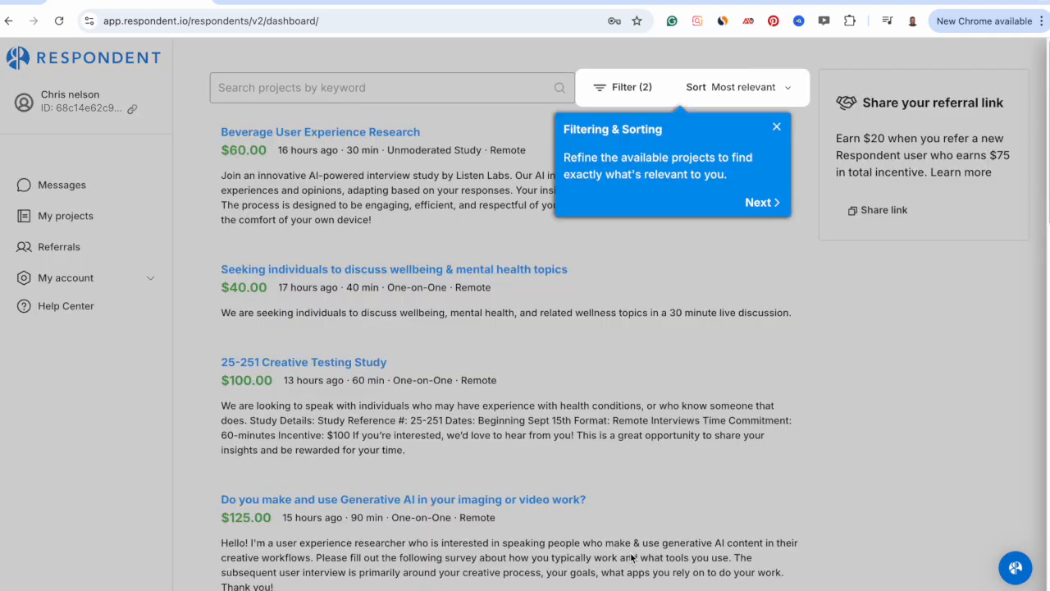
click(772, 211)
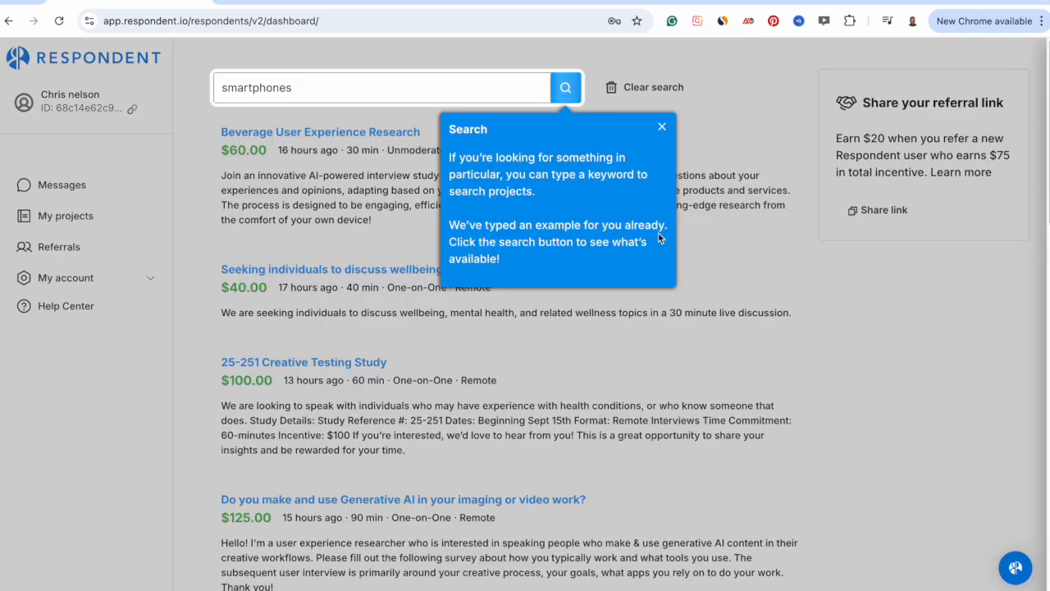
click(663, 129)
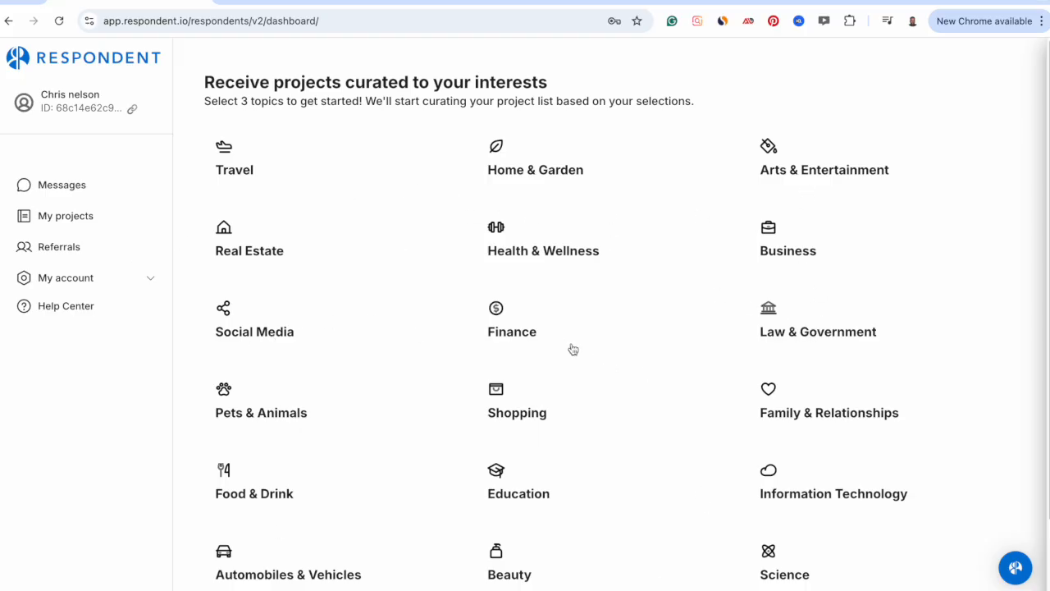
Choose Business, Home & Garden and Finance as interest topics, confirm, then request e-mail verification
click(785, 257)
click(556, 174)
scroll(784, 404, down, 1)
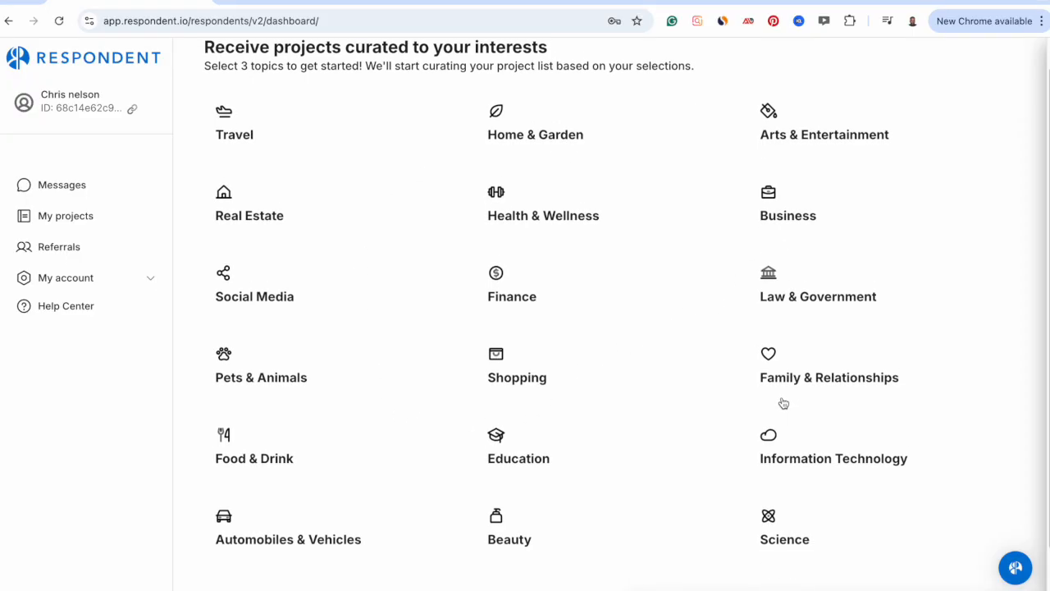
scroll(820, 451, down, 3)
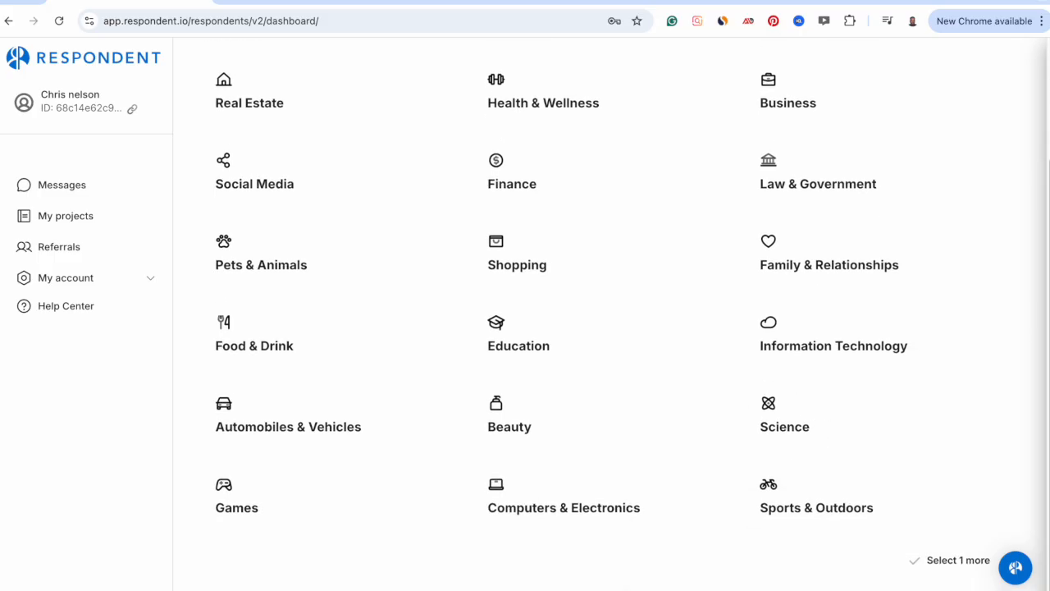
scroll(820, 393, up, 4)
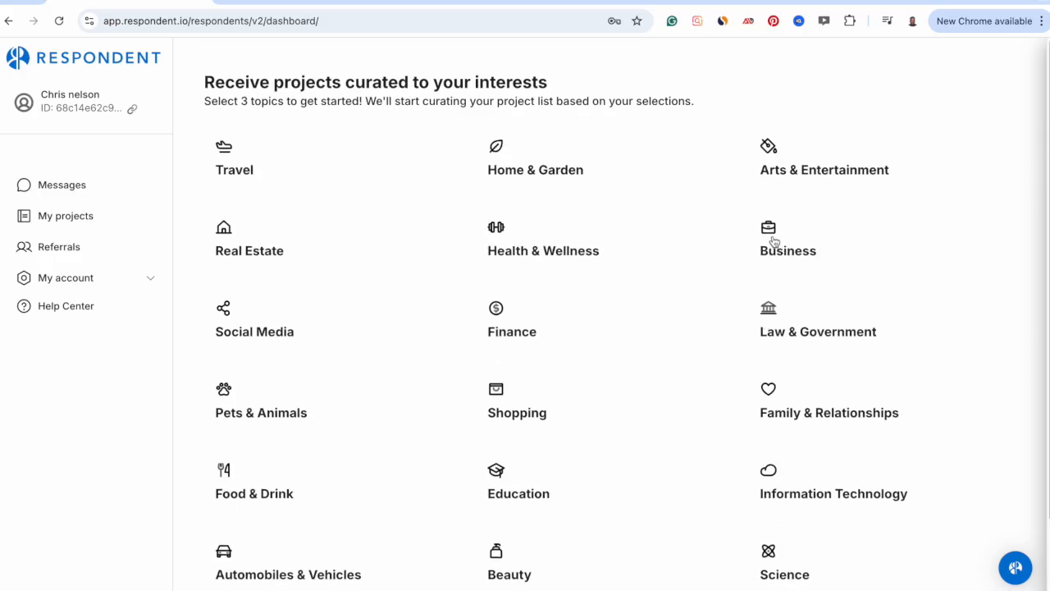
click(497, 317)
scroll(732, 446, down, 3)
scroll(732, 446, down, 1)
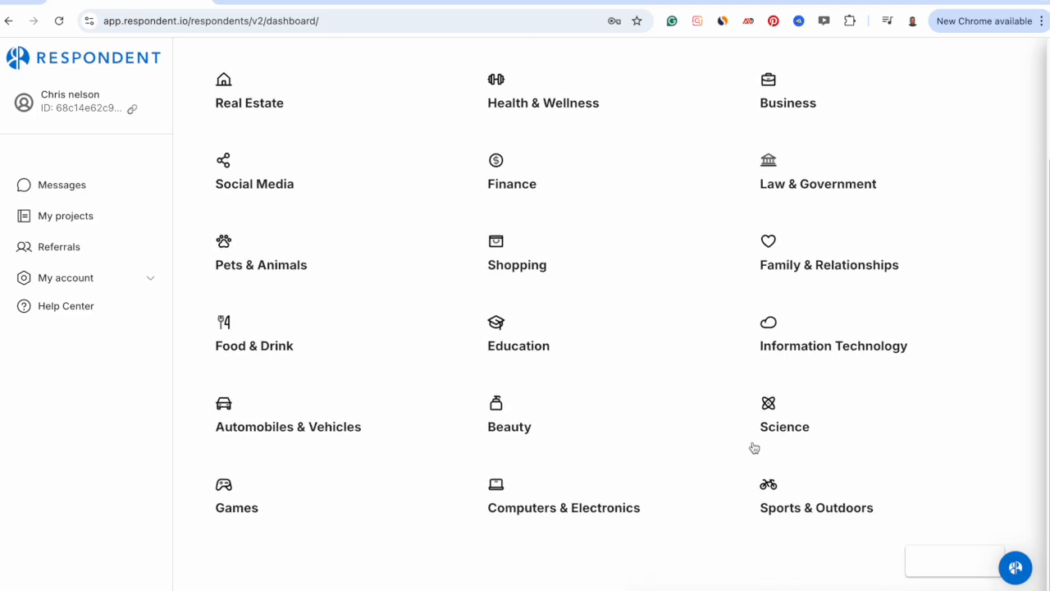
click(952, 561)
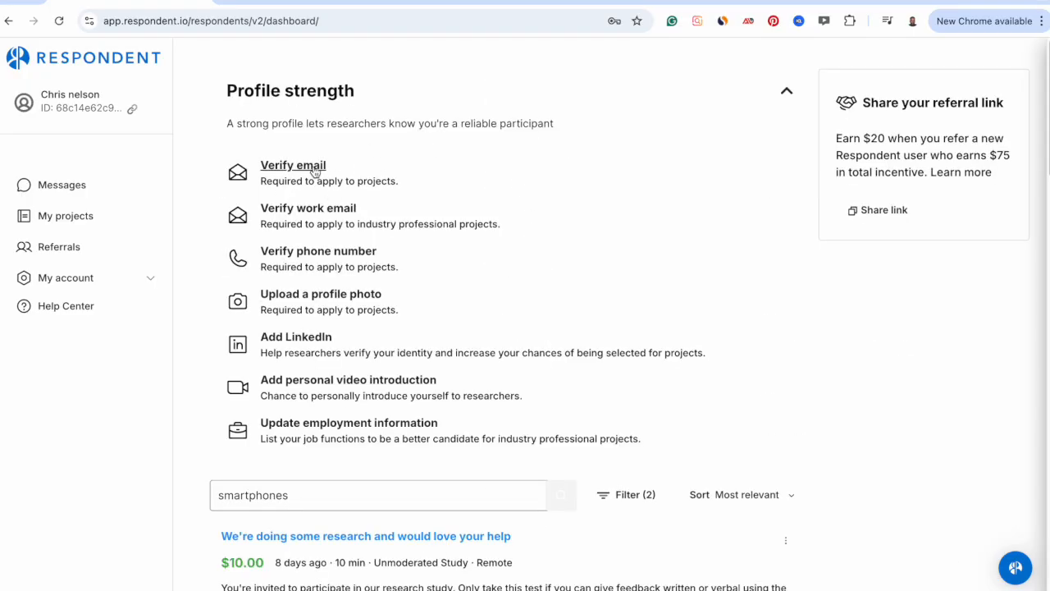
click(315, 167)
In webmail, open the Work Email Verification message and confirm the work e-mail address
click(304, 4)
double_click(343, 127)
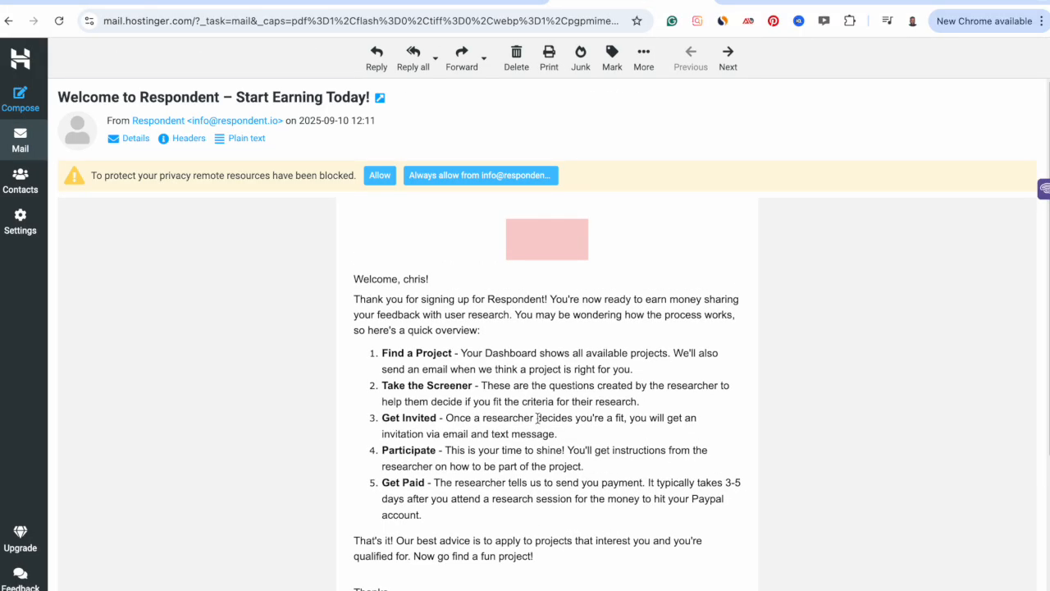
scroll(543, 515, down, 2)
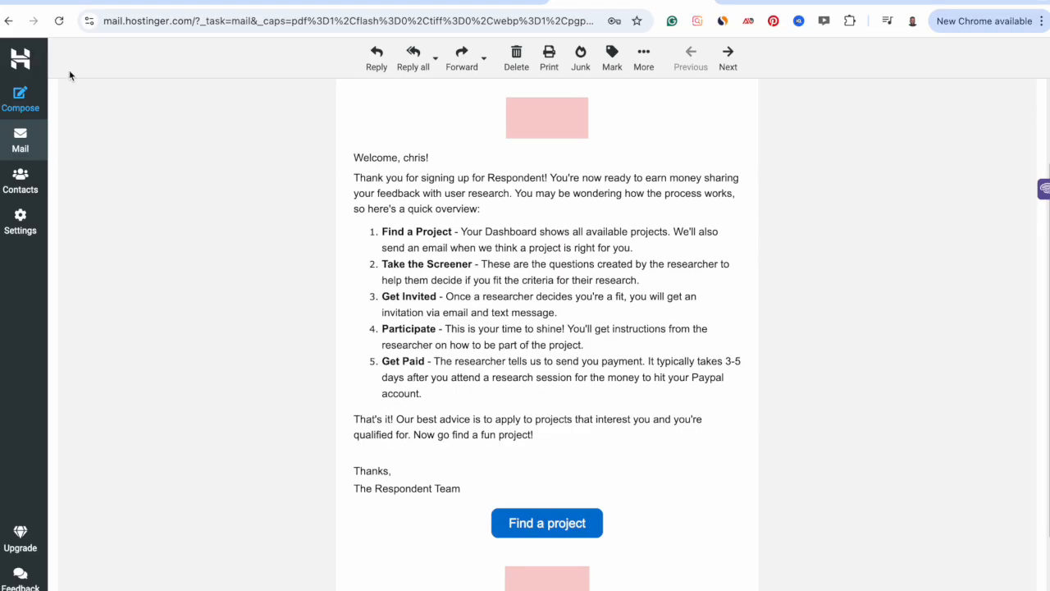
click(8, 20)
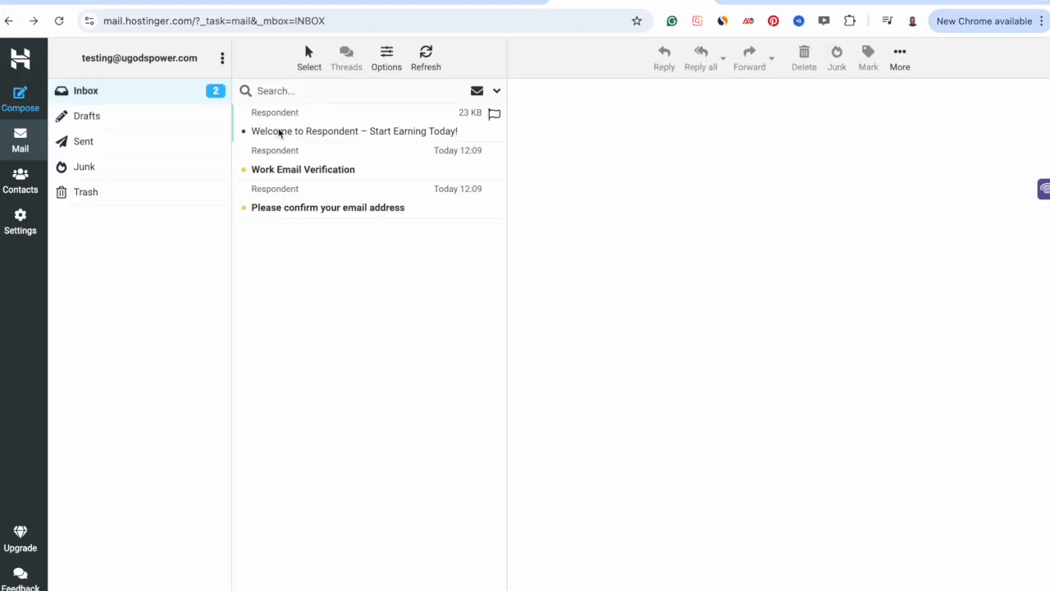
click(321, 169)
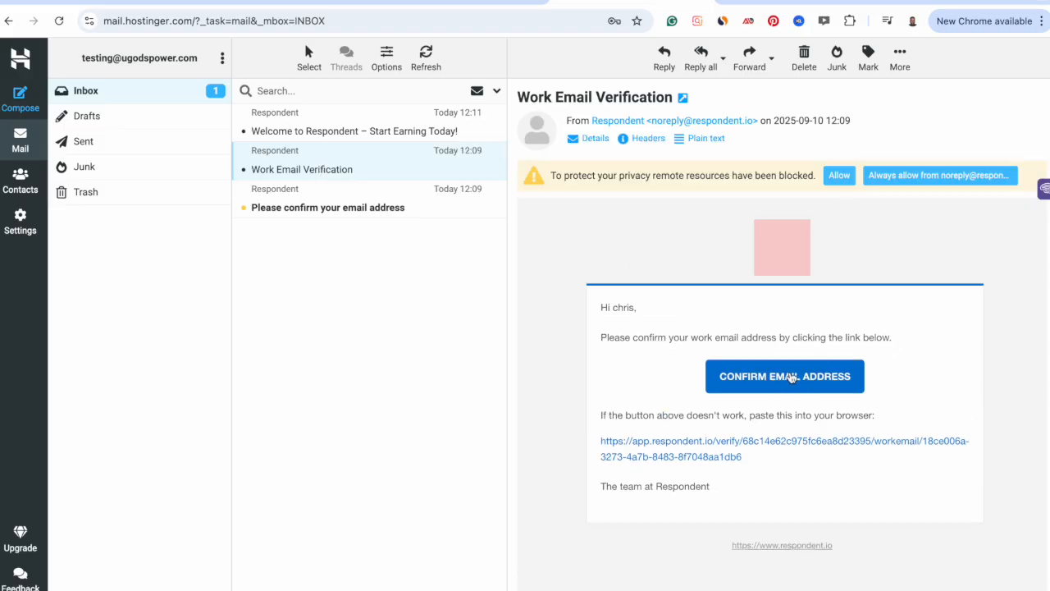
click(792, 377)
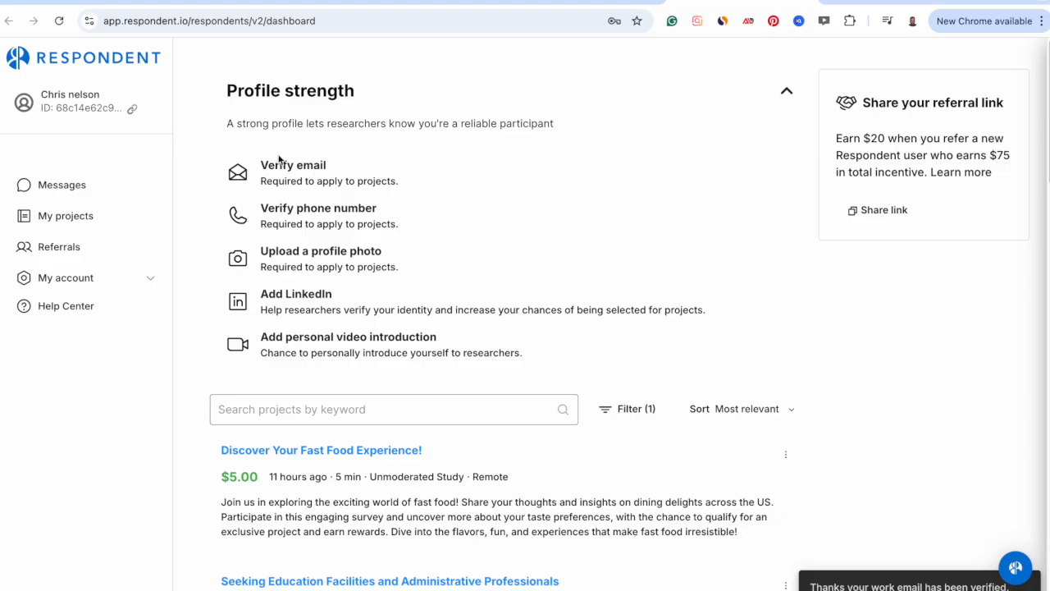
Send a verification code to the registered phone and enter the texted code
click(337, 215)
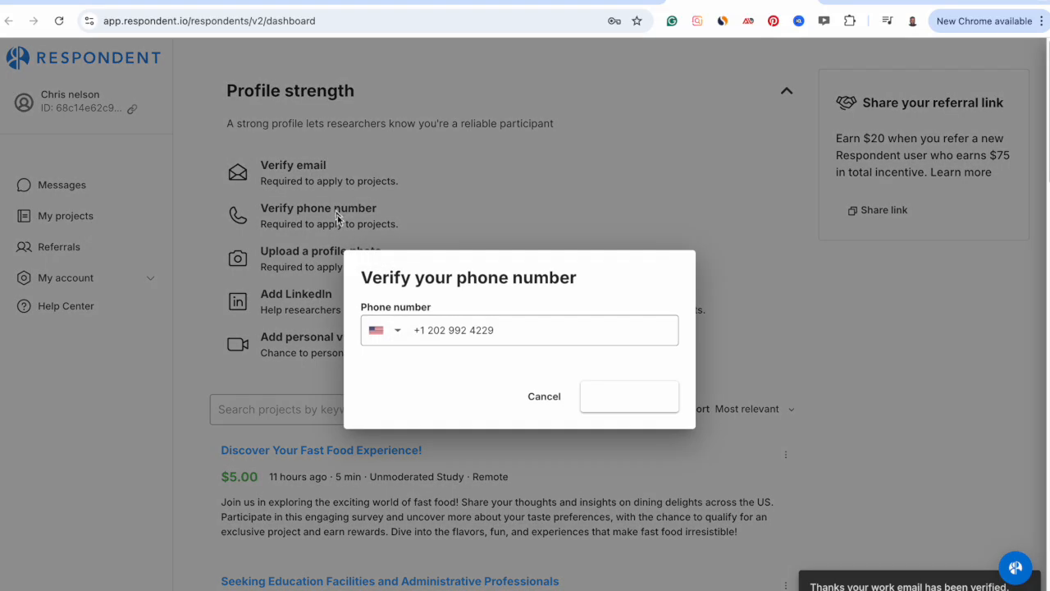
click(614, 404)
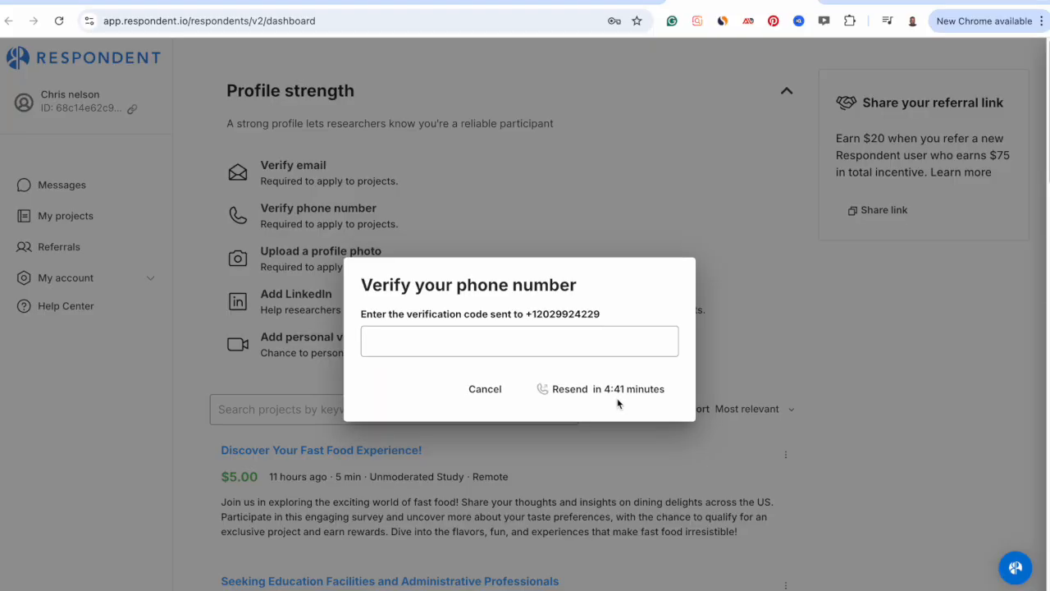
click(516, 340)
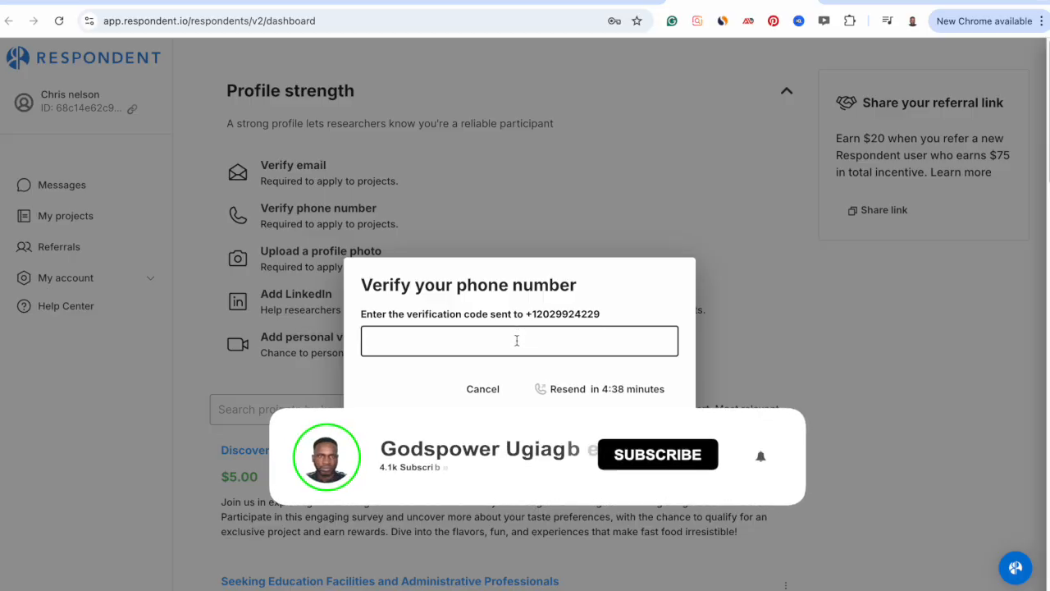
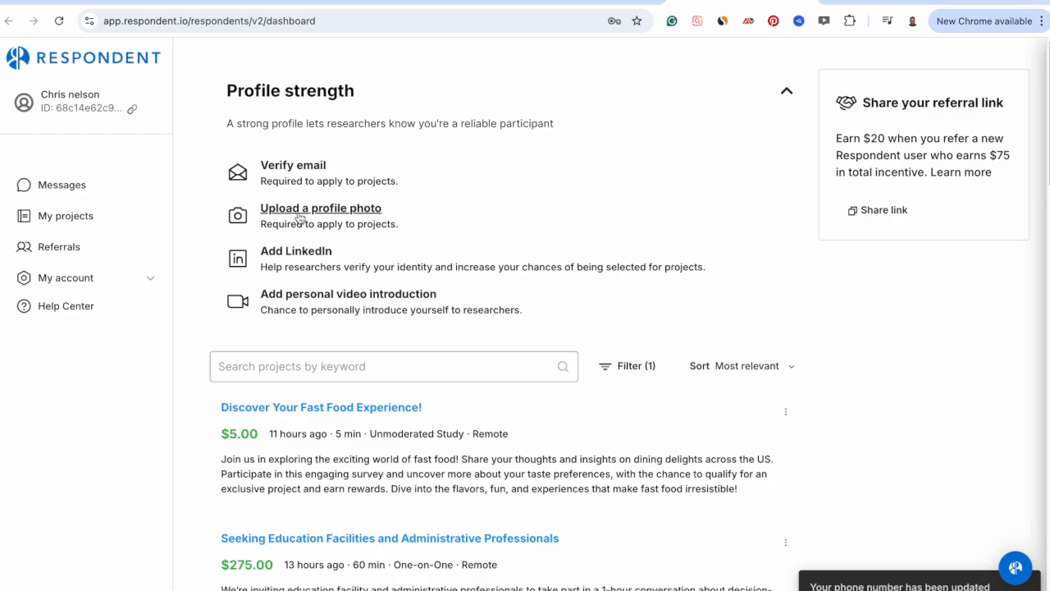
Choose the profile picture file from its folder on the computer and save it as the profile photo
click(300, 215)
click(552, 369)
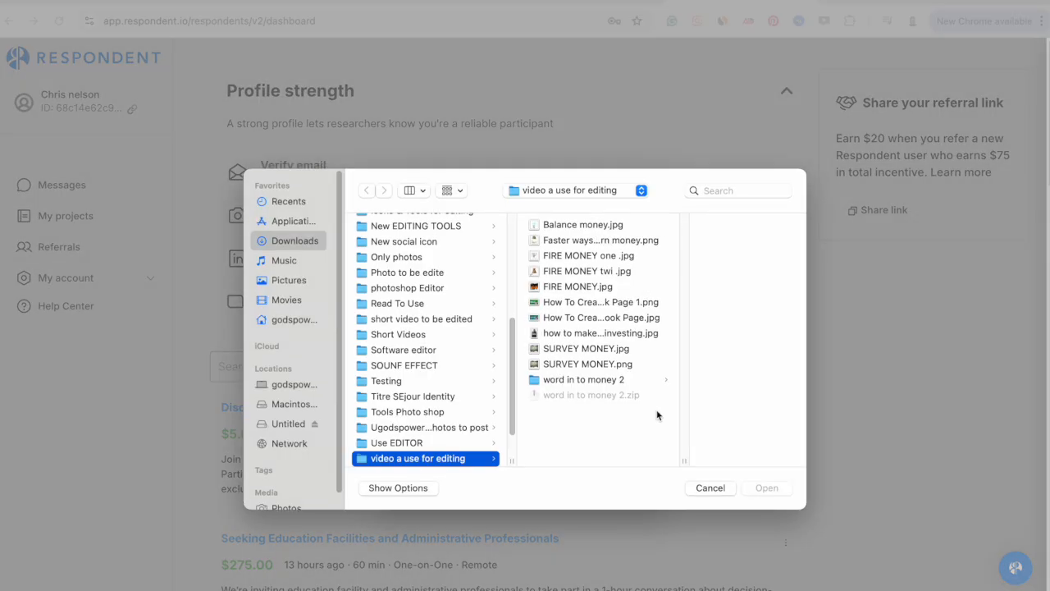
click(567, 334)
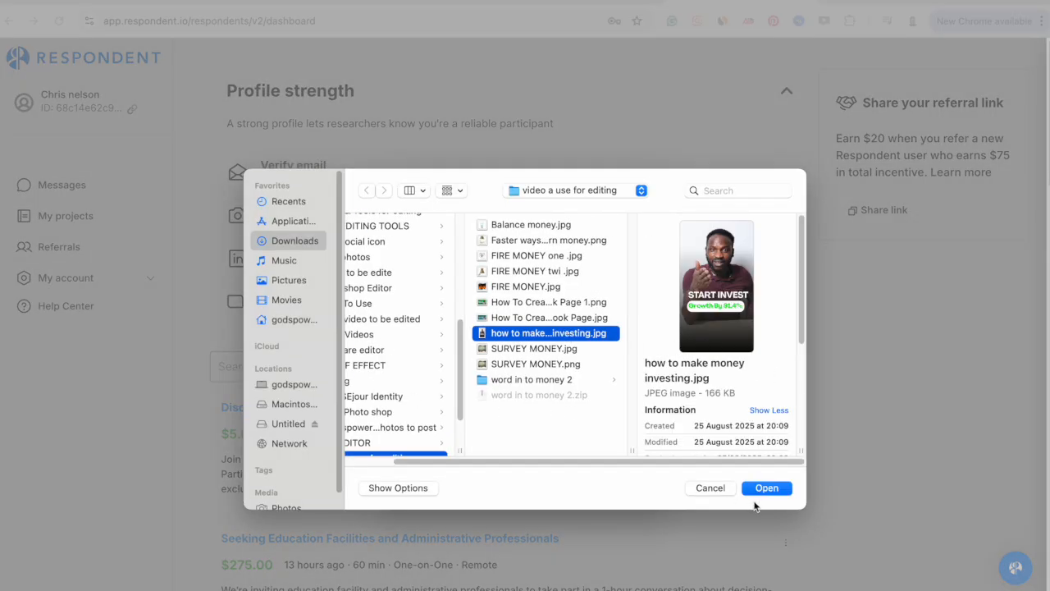
click(390, 321)
scroll(397, 306, up, 5)
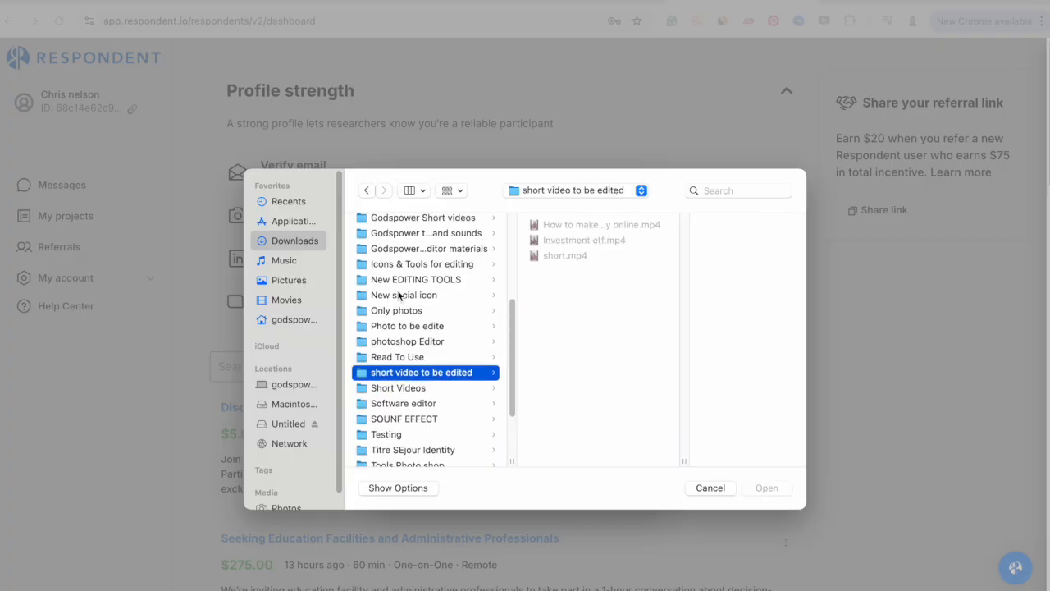
click(447, 303)
click(570, 319)
click(767, 488)
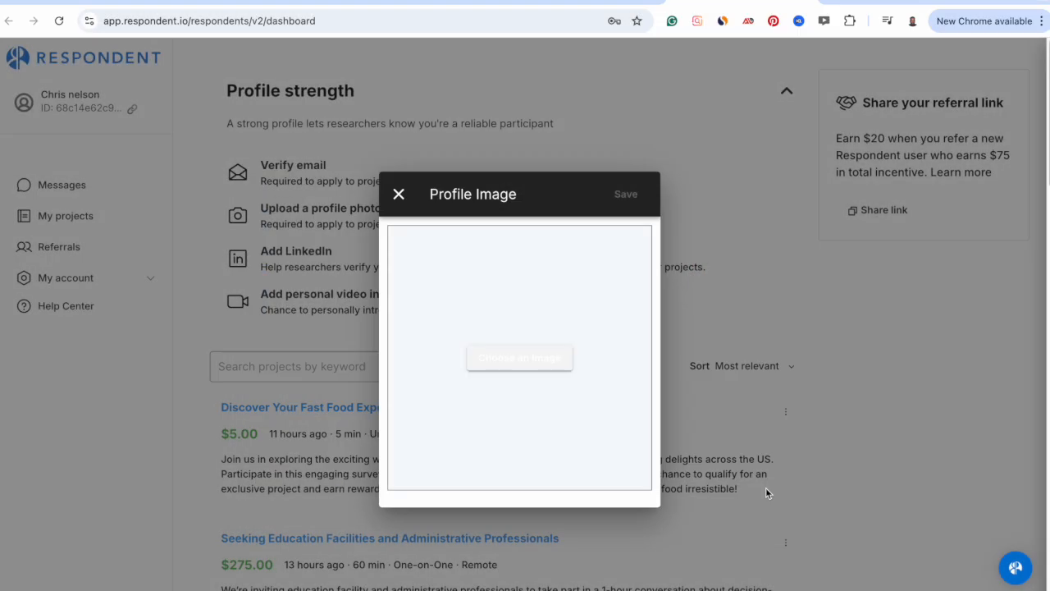
click(623, 198)
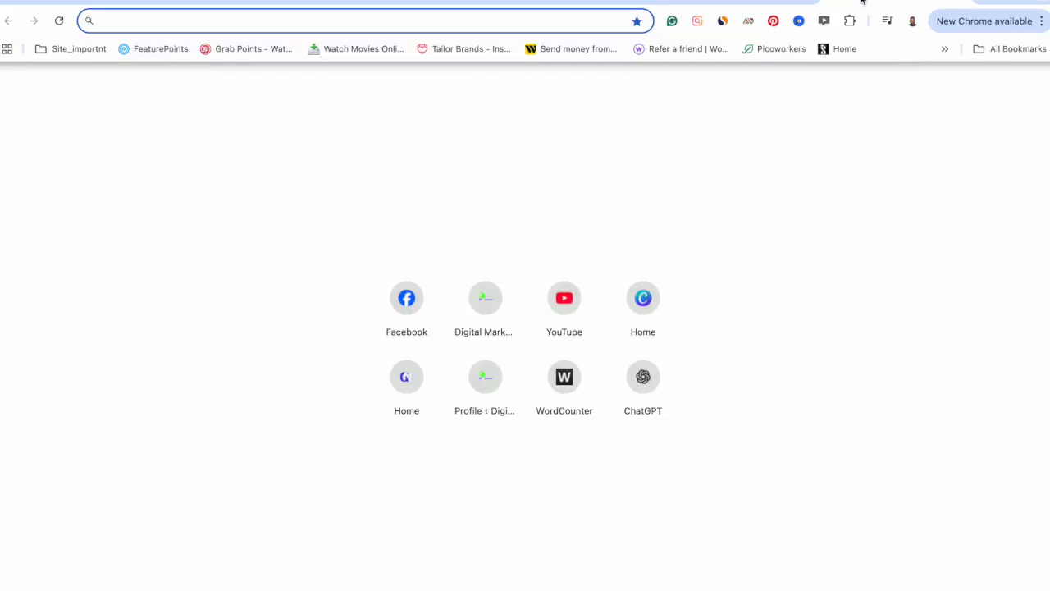
Go to LinkedIn and open the user's own profile page
text(link)
key(Return)
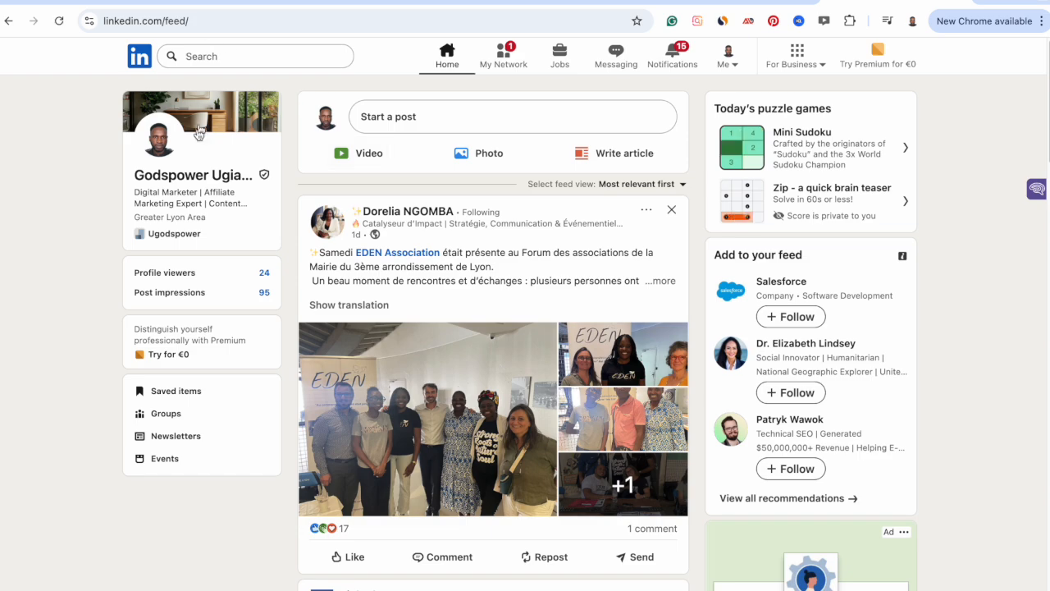
click(163, 175)
Copy the profile page's full web address and return to the Respondent tab
double_click(199, 21)
click(202, 22)
triple_click(201, 22)
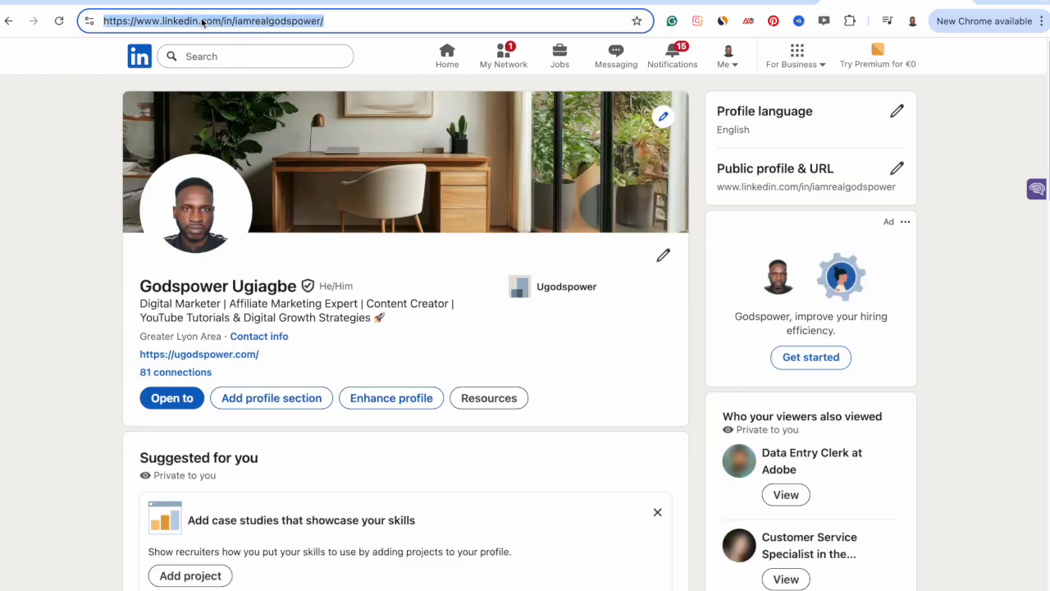
right_click(201, 22)
click(222, 134)
key(ctrl+Tab)
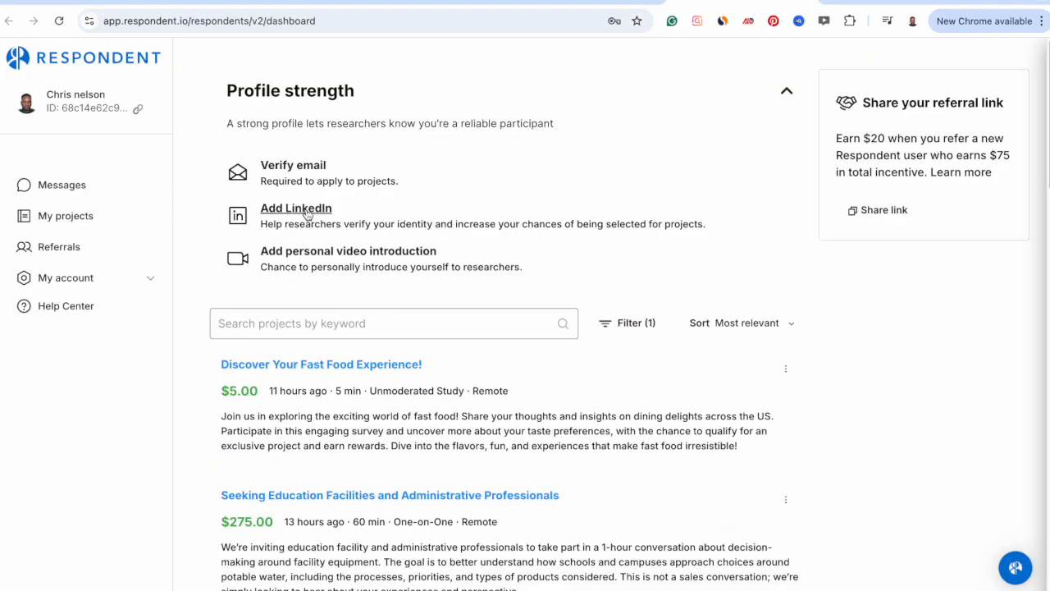
Paste the copied profile address into the LinkedIn field, then save and lock the social links
click(306, 211)
click(395, 248)
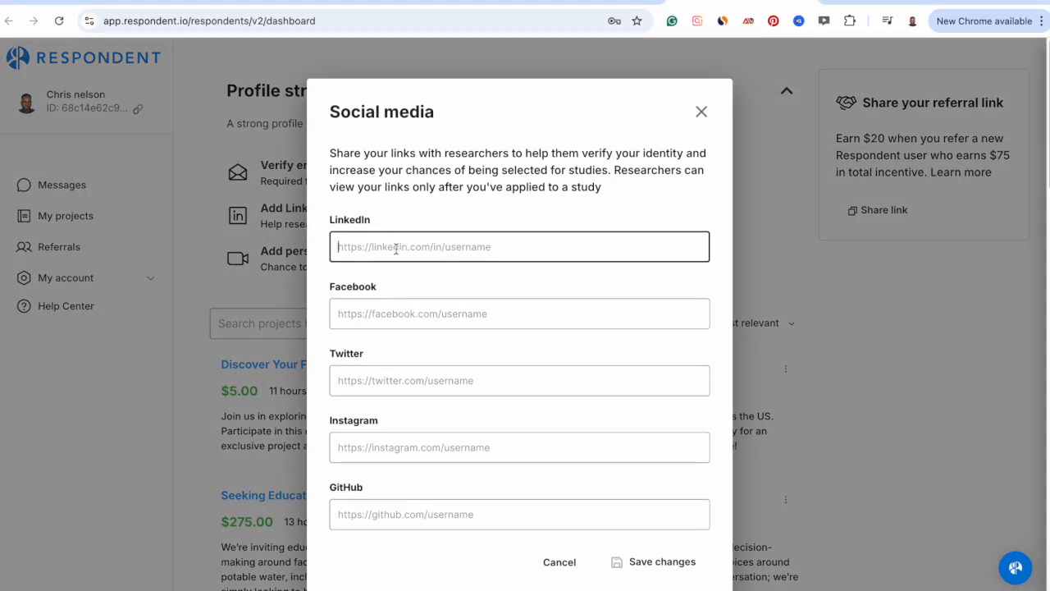
right_click(398, 247)
click(452, 370)
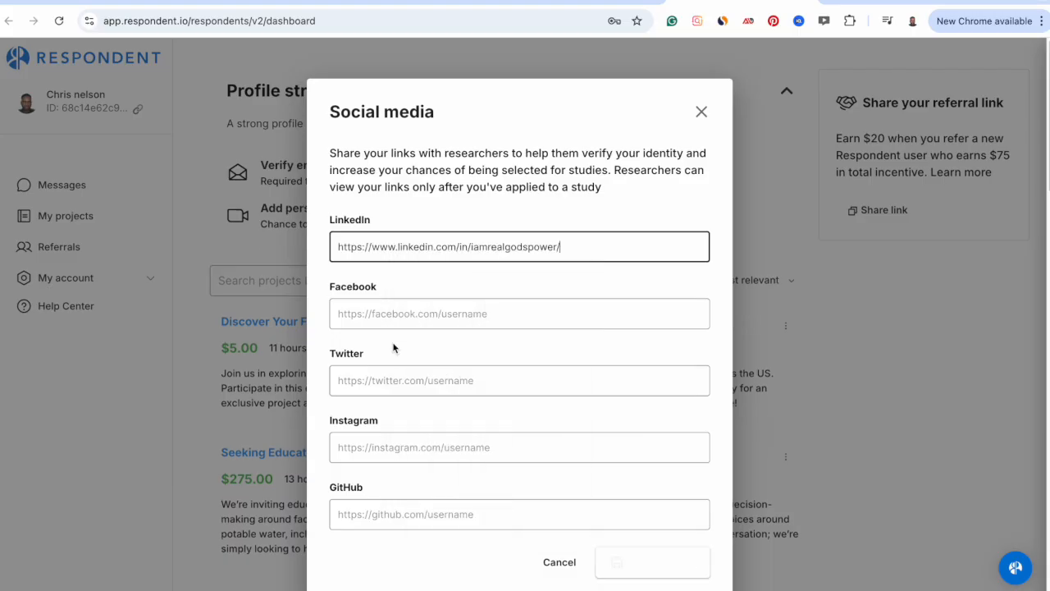
click(634, 565)
click(647, 396)
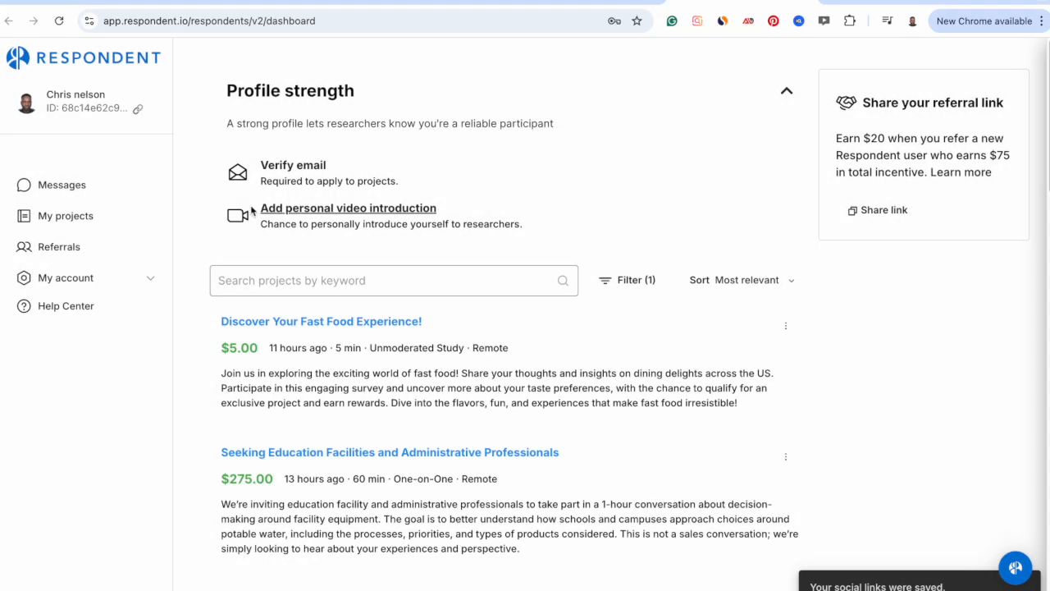
Open Respondent's 'Please confirm your email address' message in the webmail inbox and click CONFIRM EMAIL ADDRESS
click(286, 170)
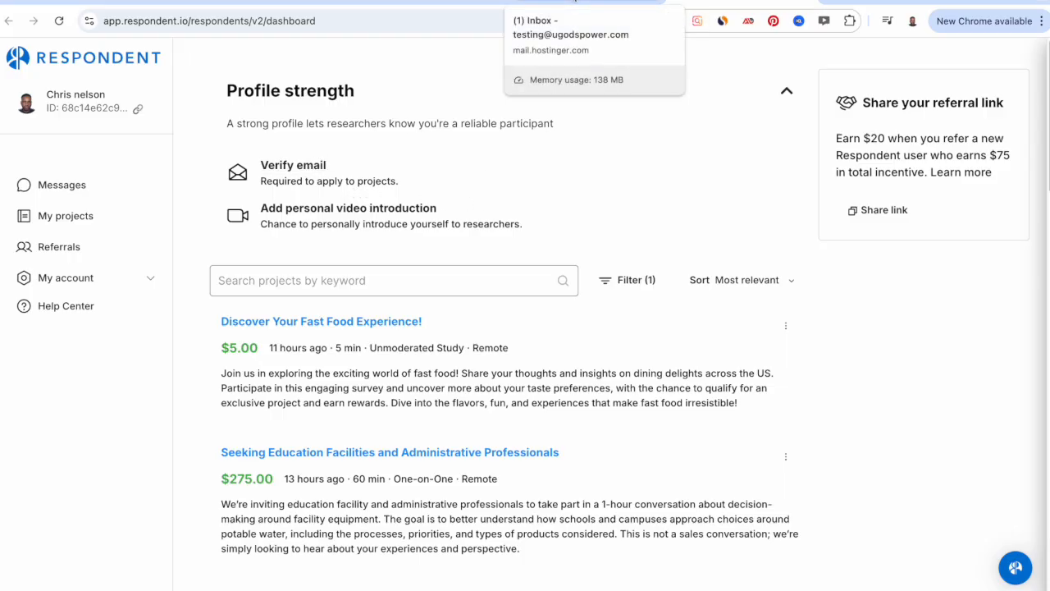
click(575, 4)
click(325, 211)
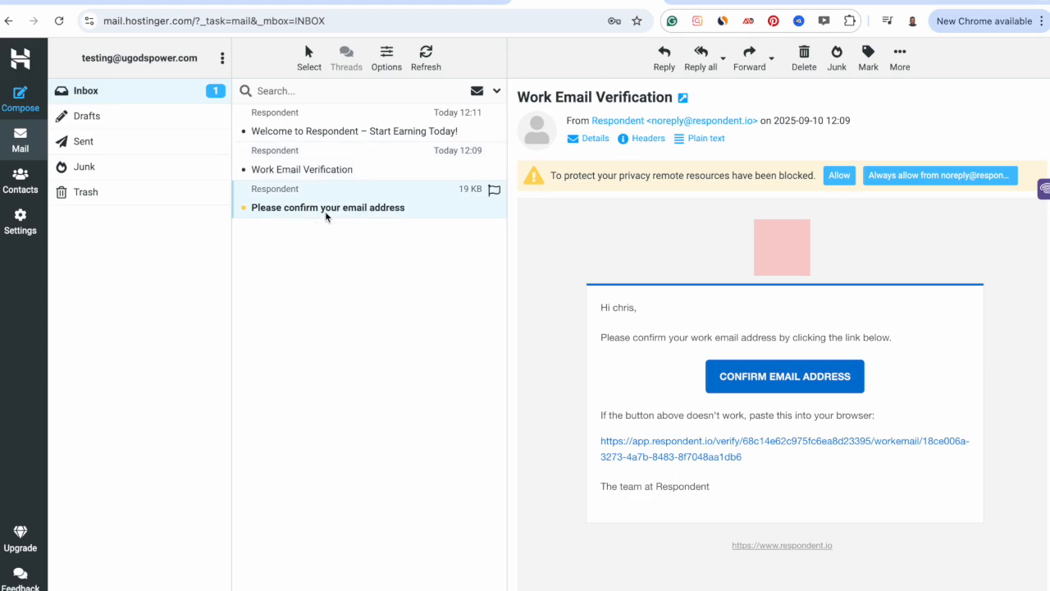
click(812, 380)
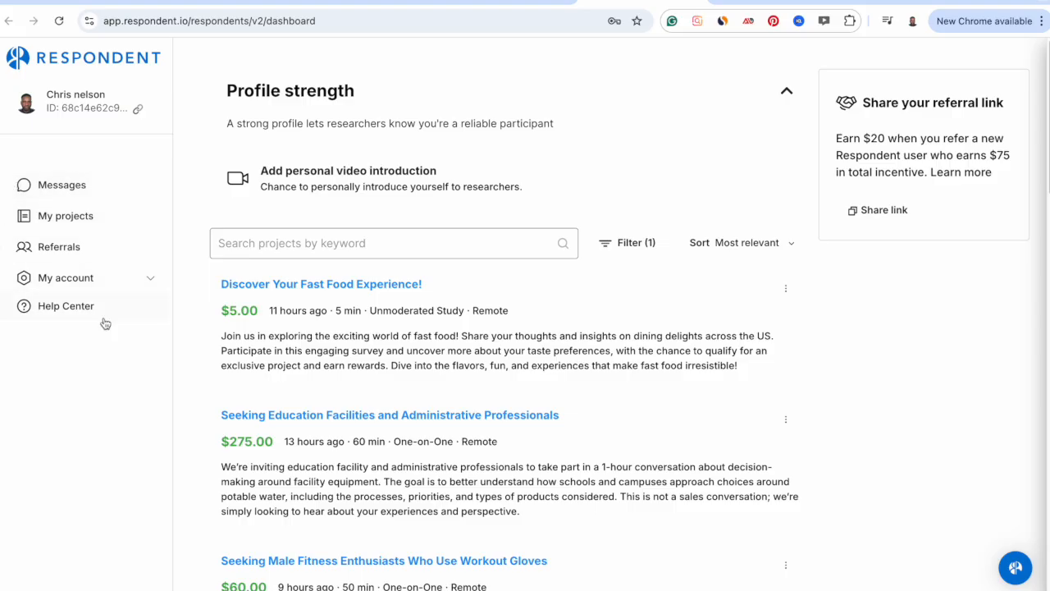
Visit the Messages and My projects pages, finishing on the Referrals page
click(70, 193)
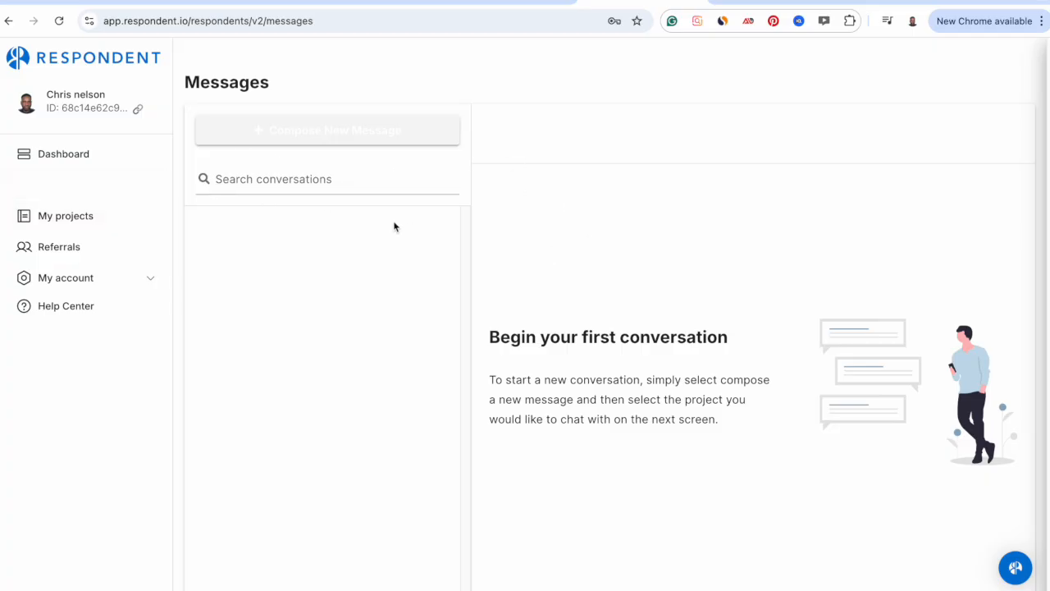
click(62, 219)
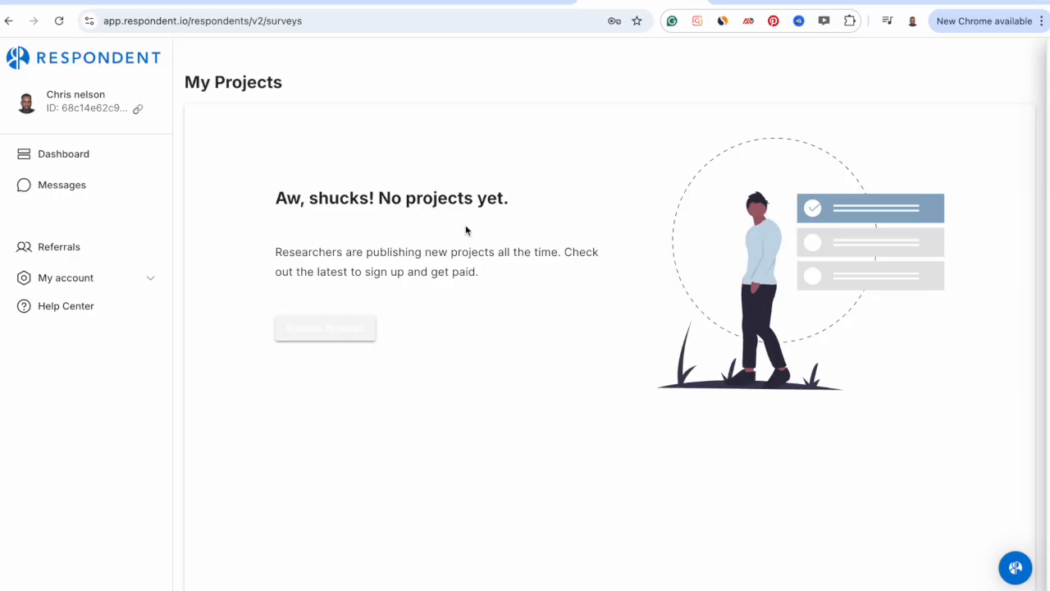
click(96, 252)
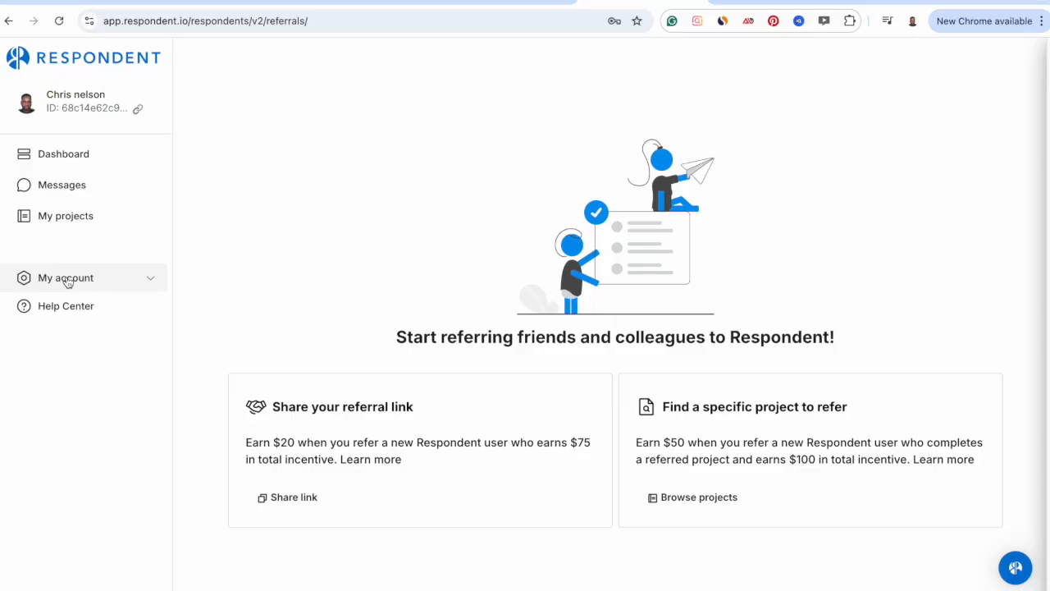
Look at the Help Center article, go back, and reopen the Dashboard
click(67, 308)
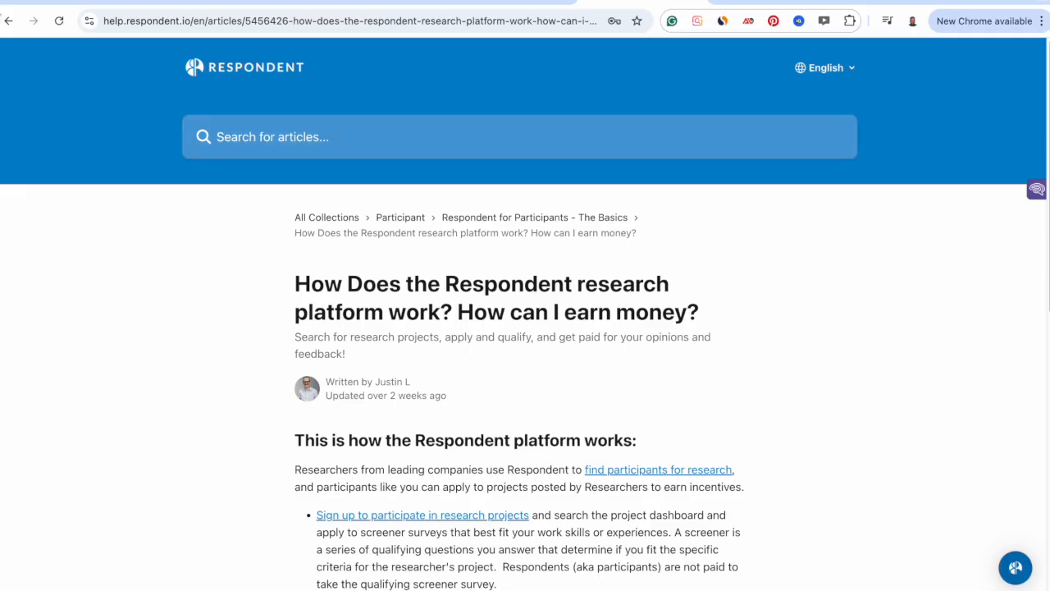
click(7, 21)
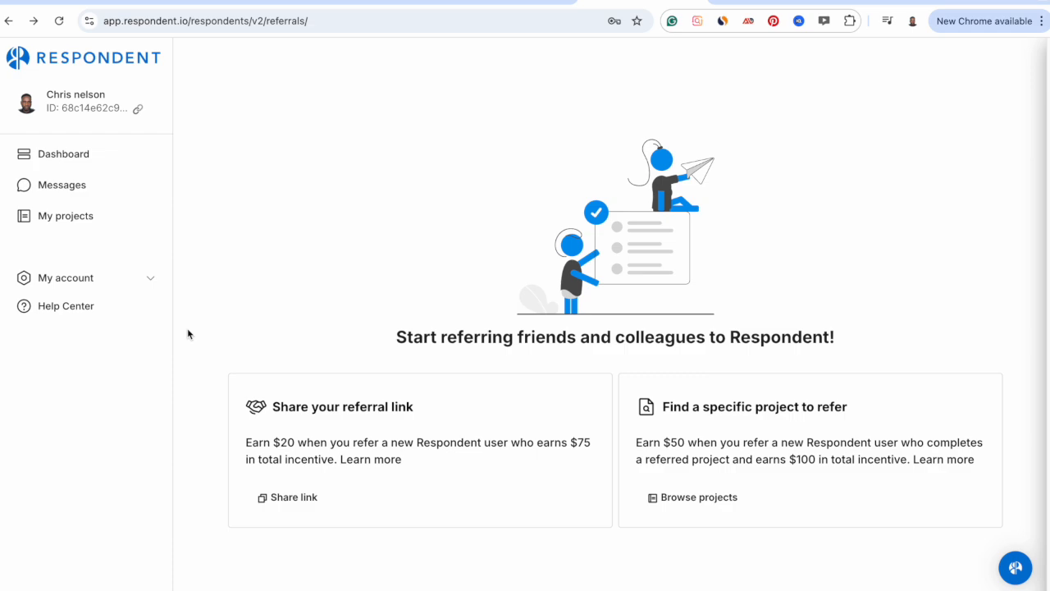
click(82, 162)
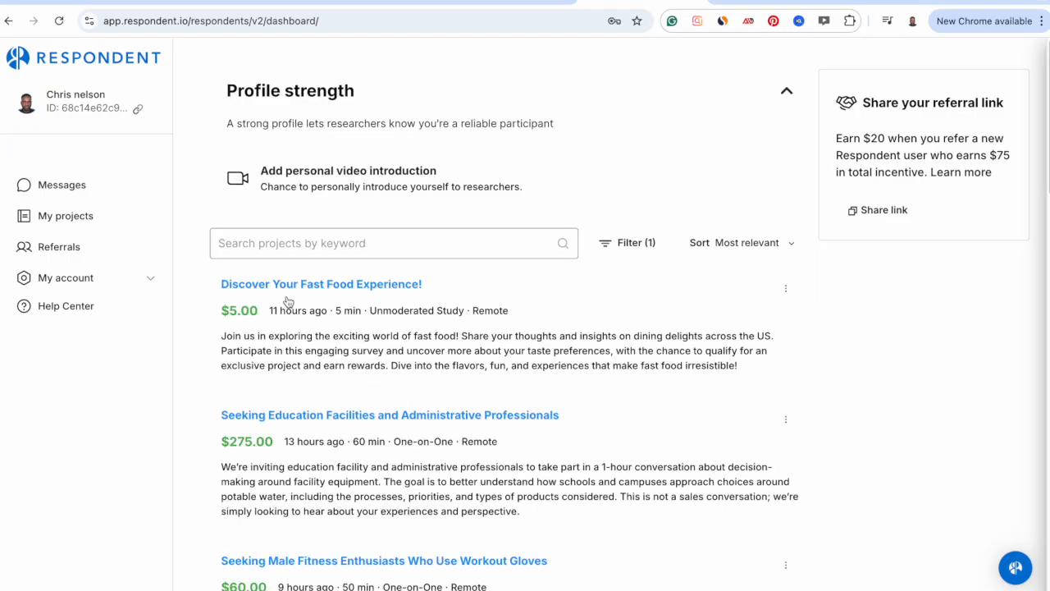
scroll(401, 348, down, 4)
scroll(402, 351, down, 1)
scroll(402, 350, up, 5)
drag(353, 442, 385, 441)
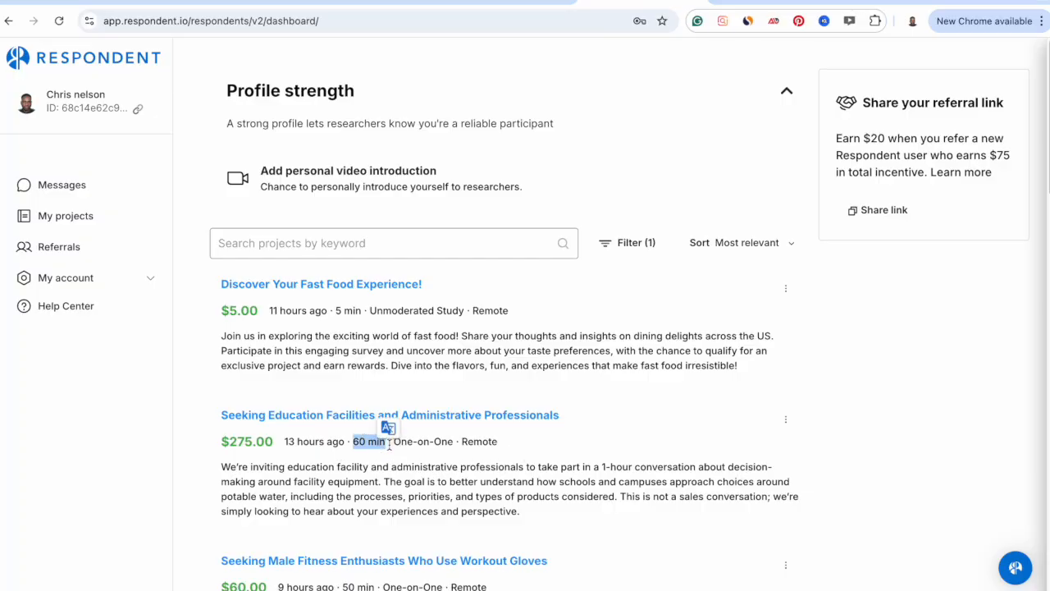
scroll(427, 484, down, 3)
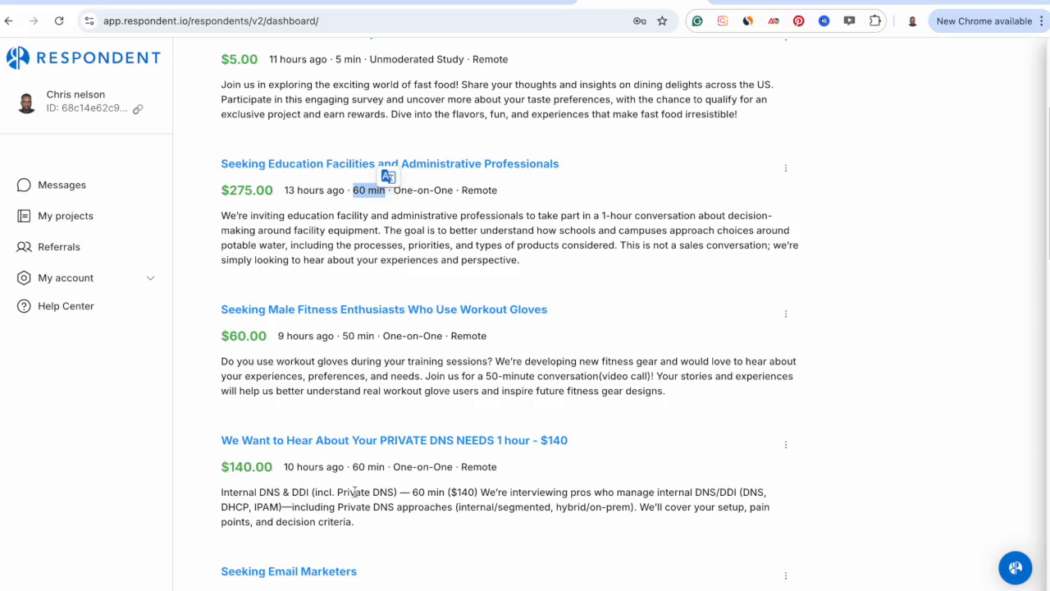
scroll(231, 468, down, 3)
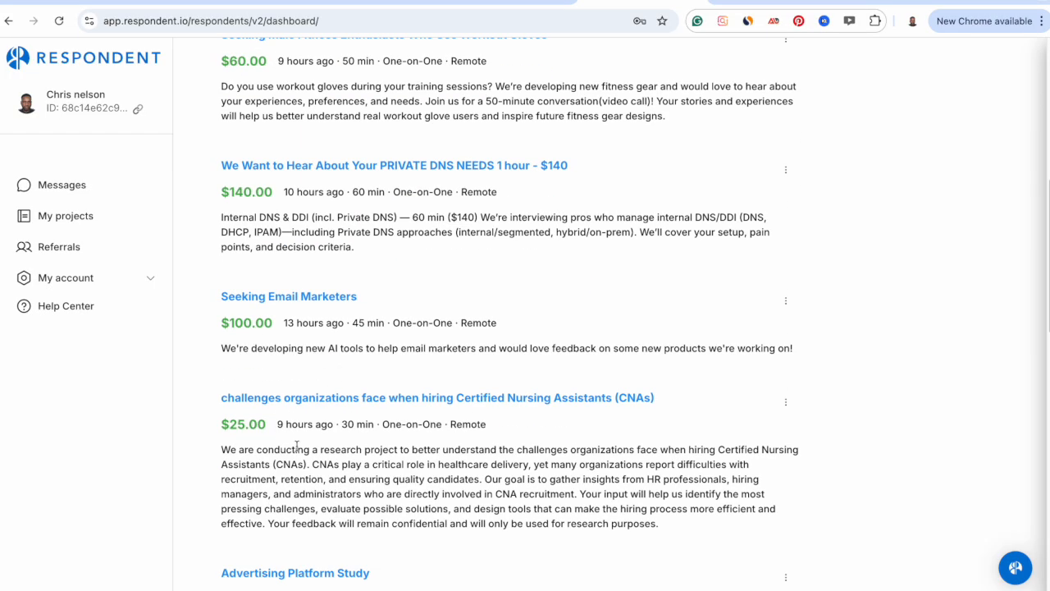
scroll(247, 478, down, 1)
scroll(331, 493, down, 2)
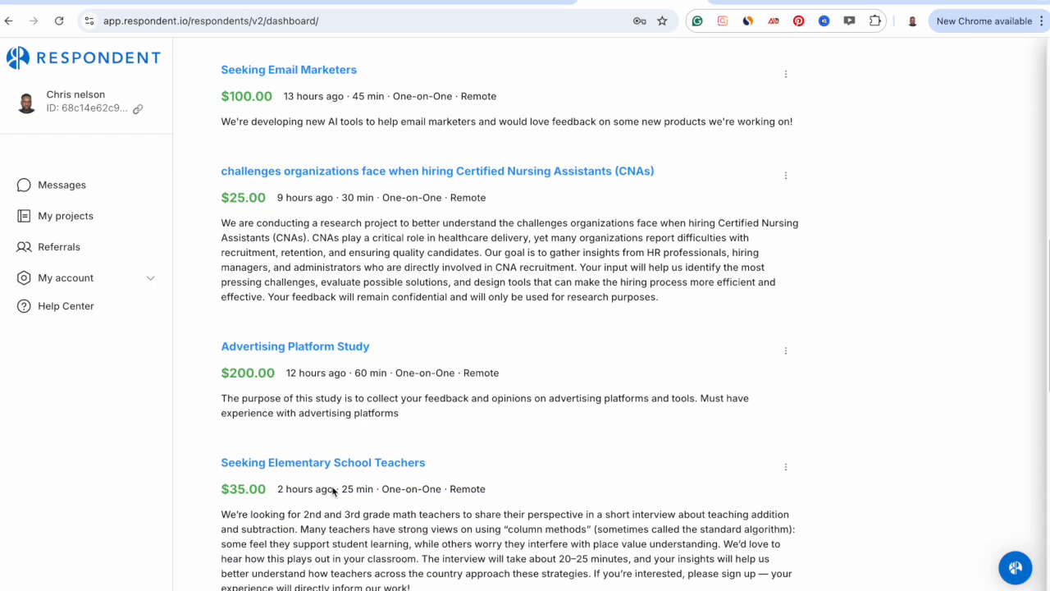
scroll(311, 512, down, 7)
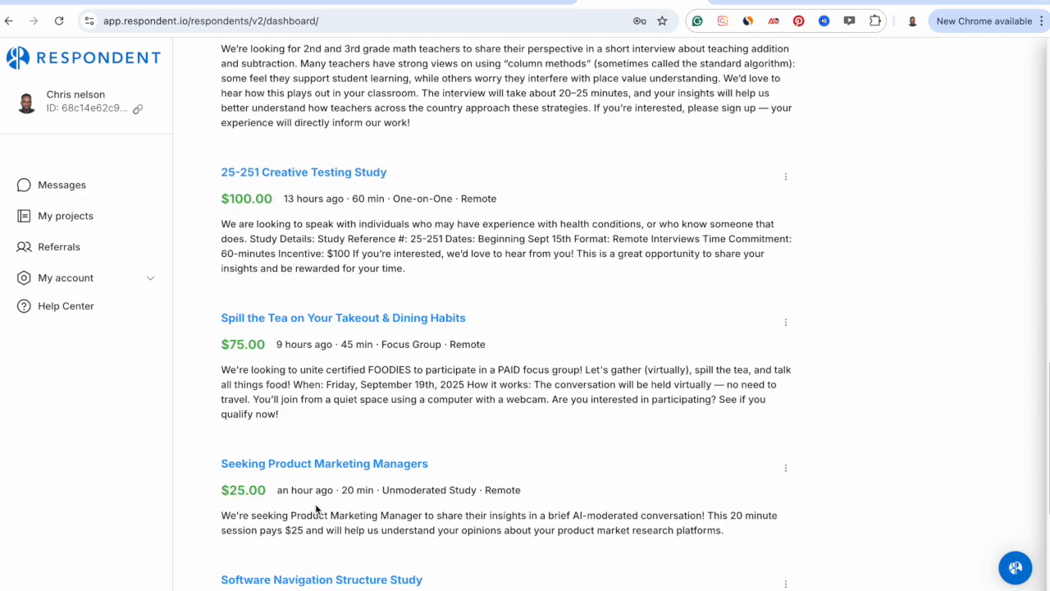
scroll(314, 503, down, 1)
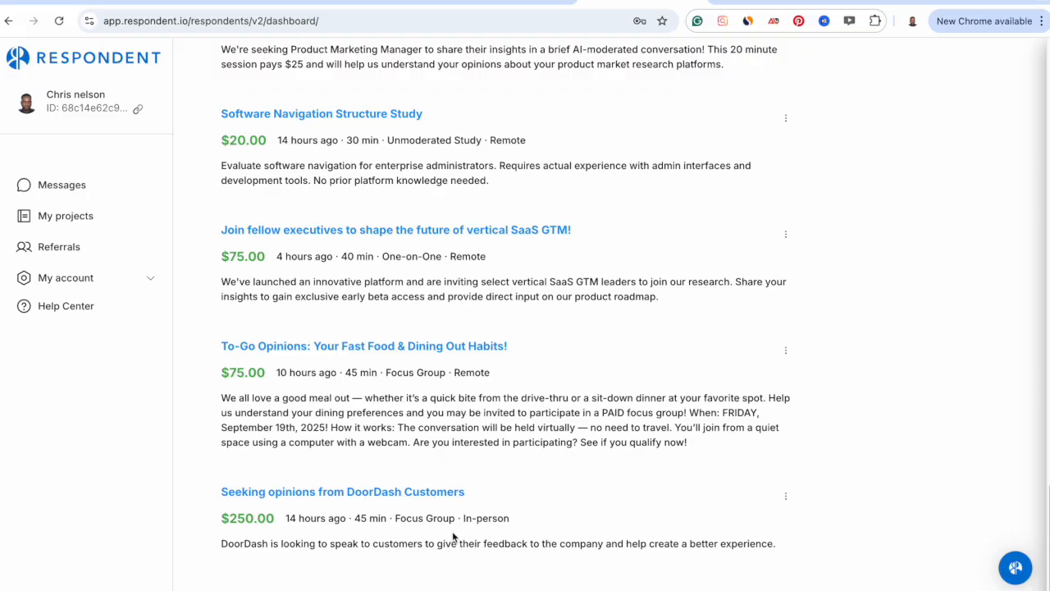
scroll(447, 514, down, 3)
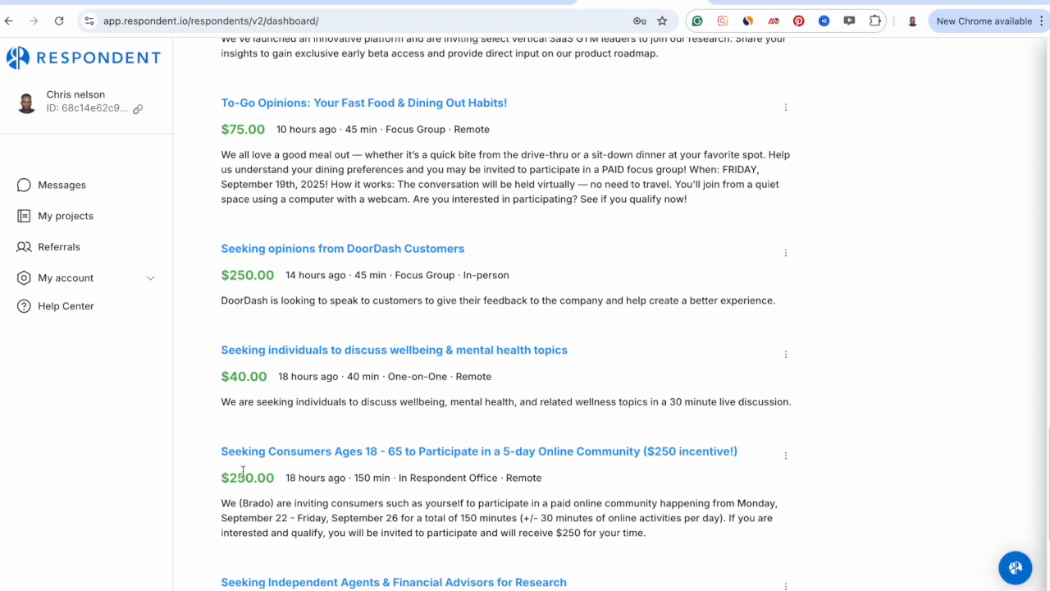
scroll(249, 476, down, 1)
scroll(252, 498, down, 3)
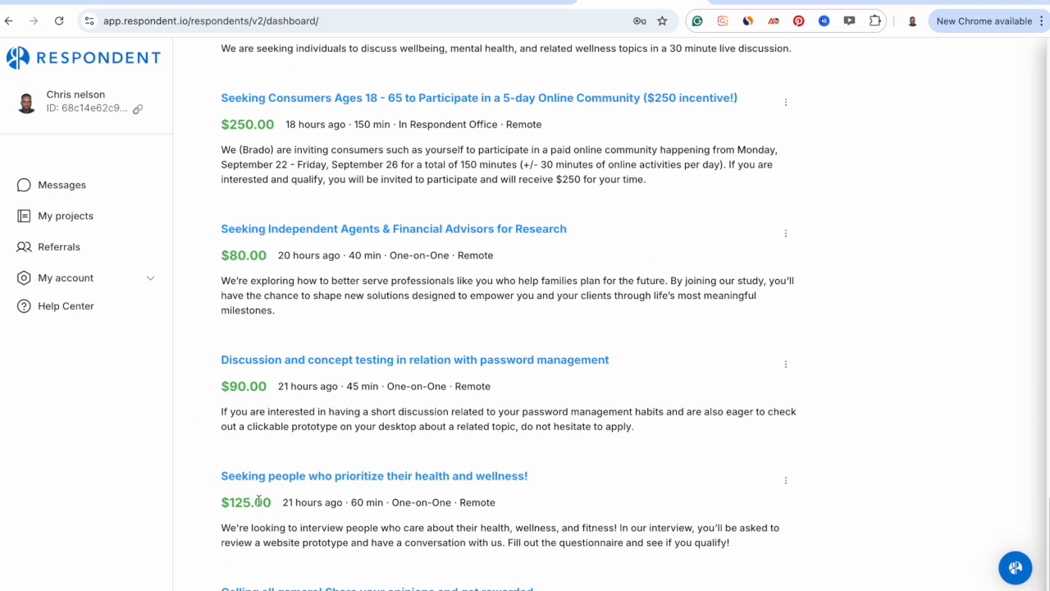
scroll(255, 498, down, 2)
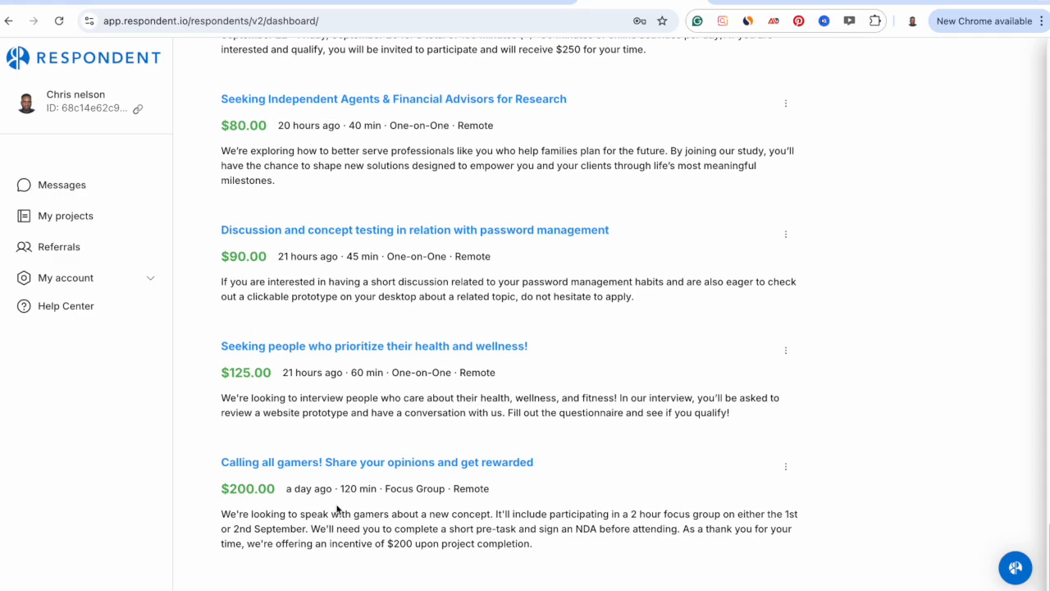
scroll(411, 403, down, 10)
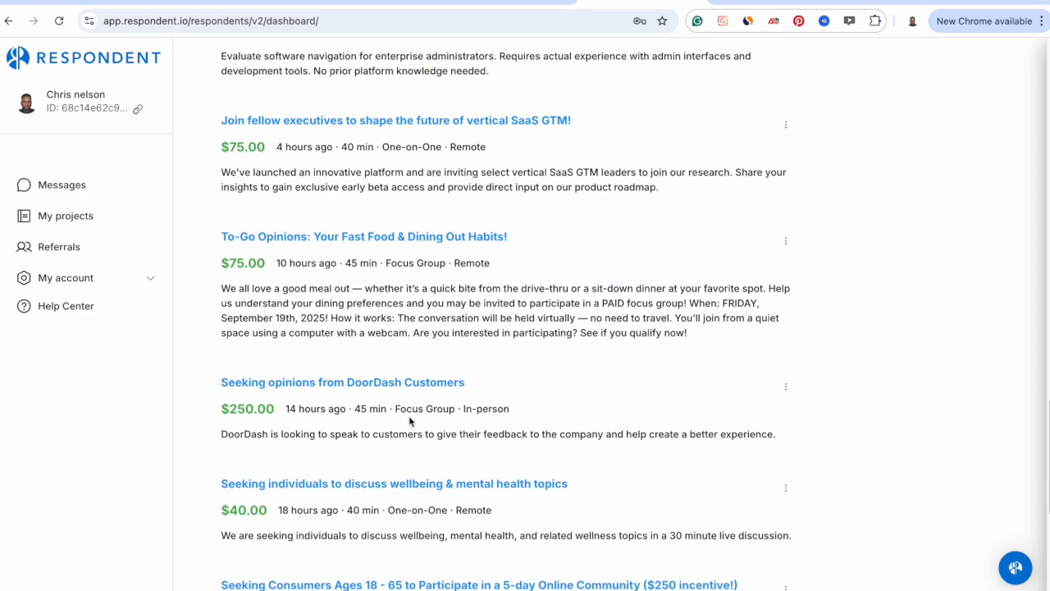
scroll(407, 423, up, 5)
scroll(406, 423, down, 5)
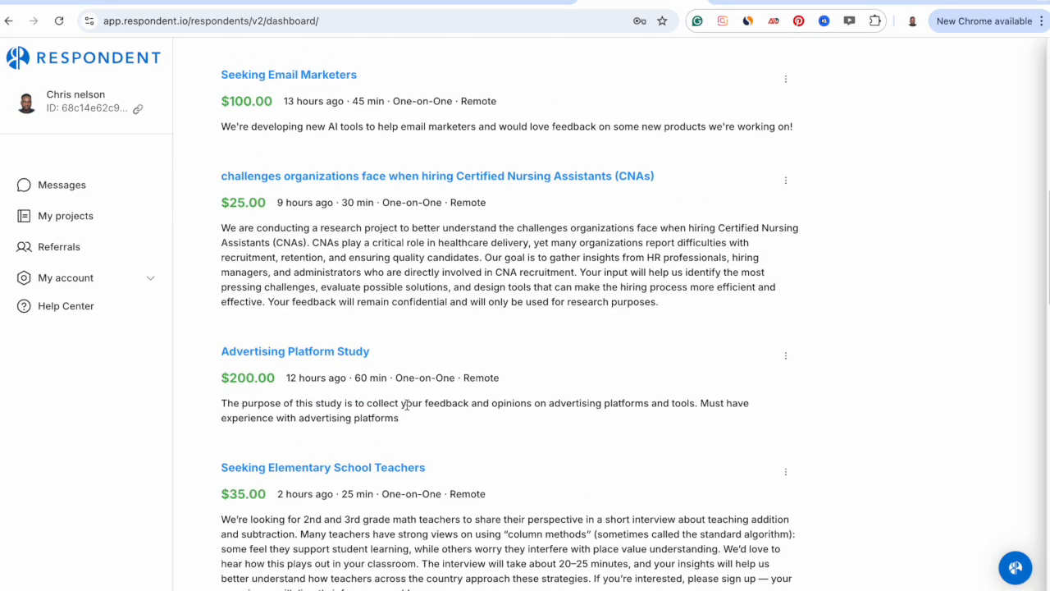
scroll(407, 403, up, 8)
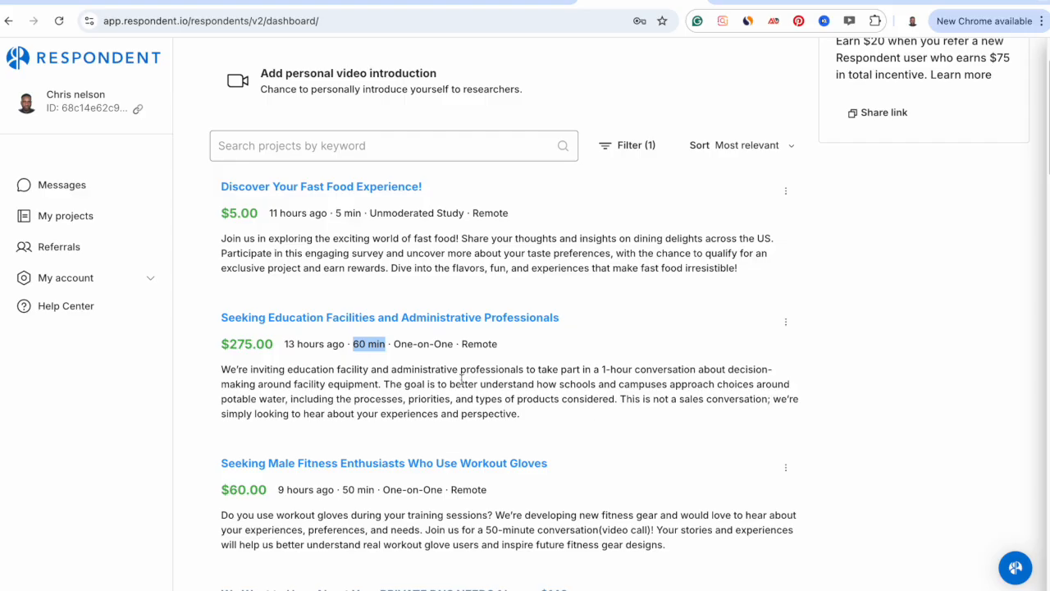
click(444, 356)
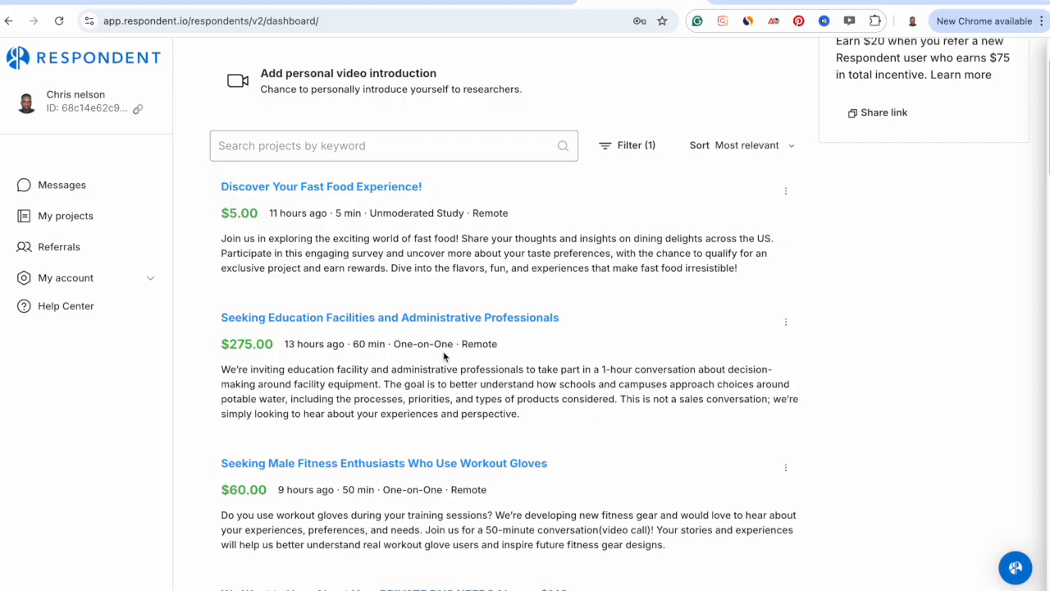